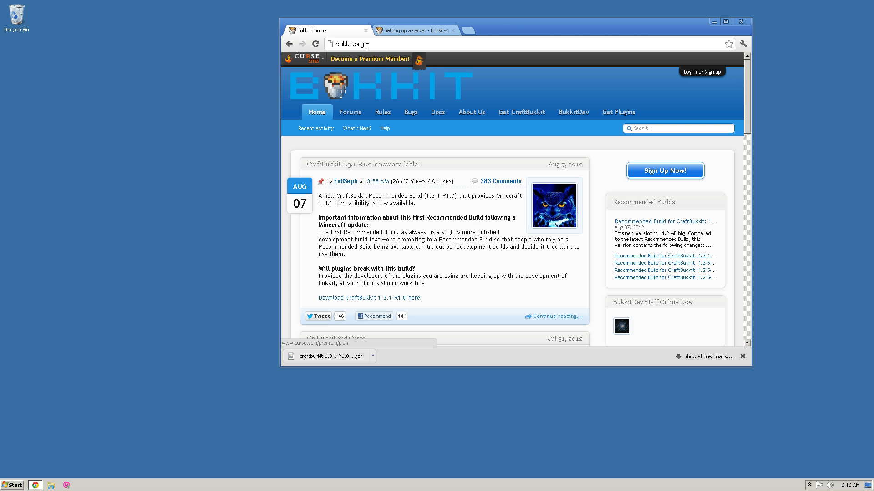
- Open the download page of the latest Recommended Build for CraftBukkit from the bukkit.org home page
click(366, 46)
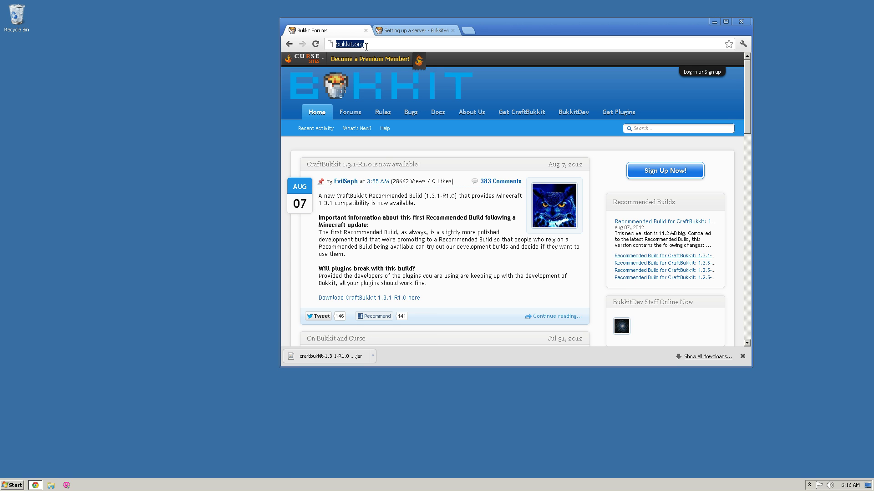
click(384, 154)
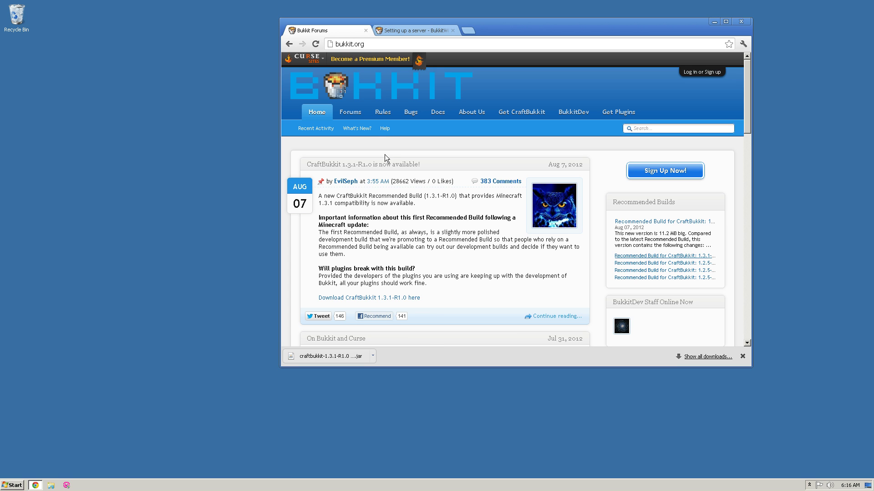
click(645, 223)
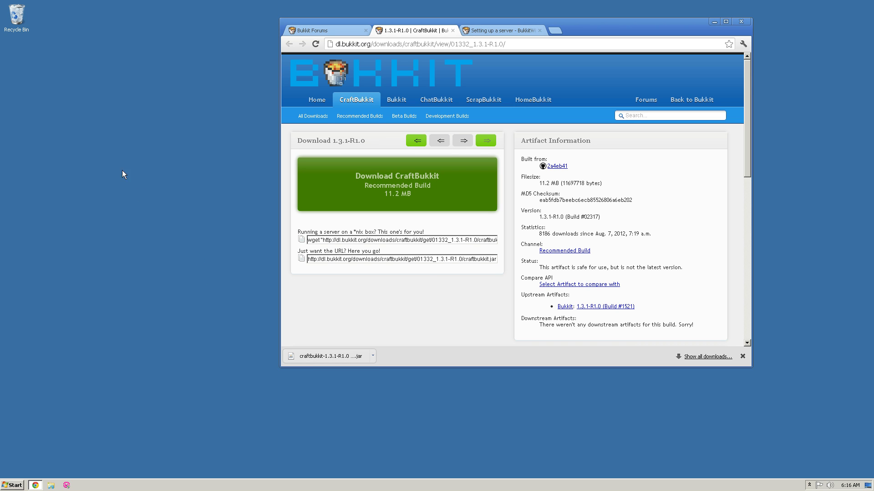
right_click(85, 202)
click(69, 140)
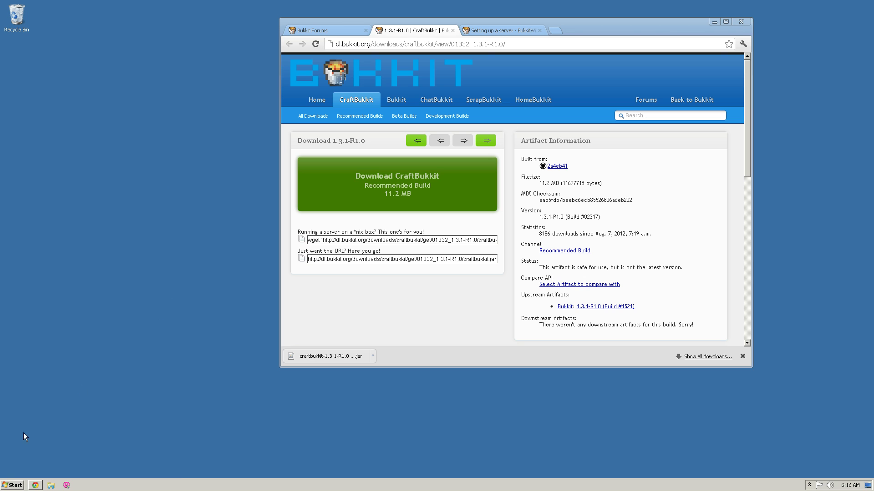
click(12, 485)
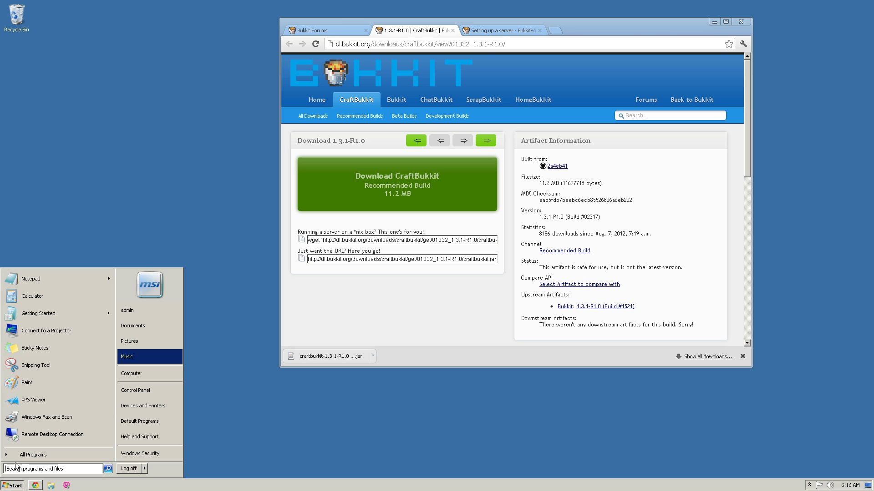
click(127, 326)
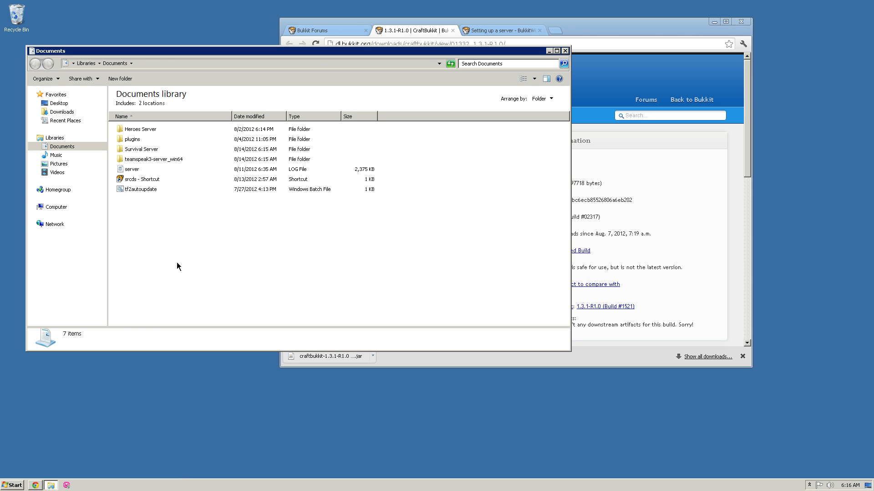
click(565, 51)
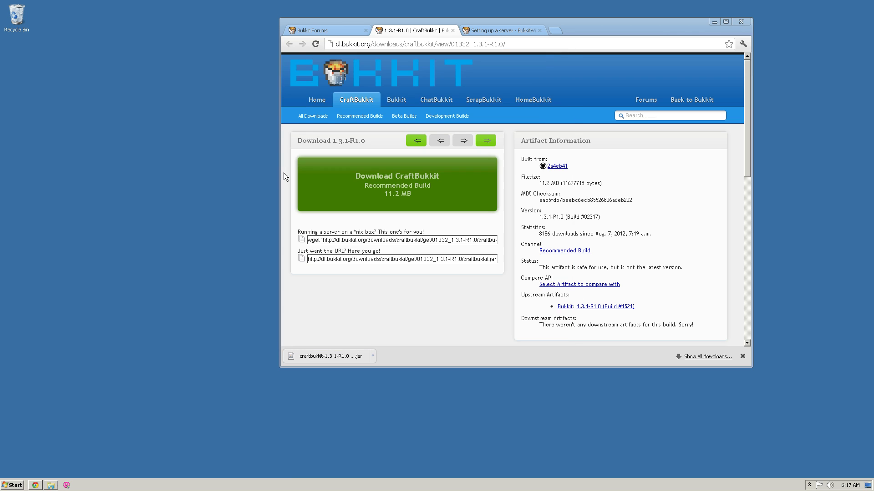
- Create a folder named MinecraftServer on the desktop and open it
right_click(88, 167)
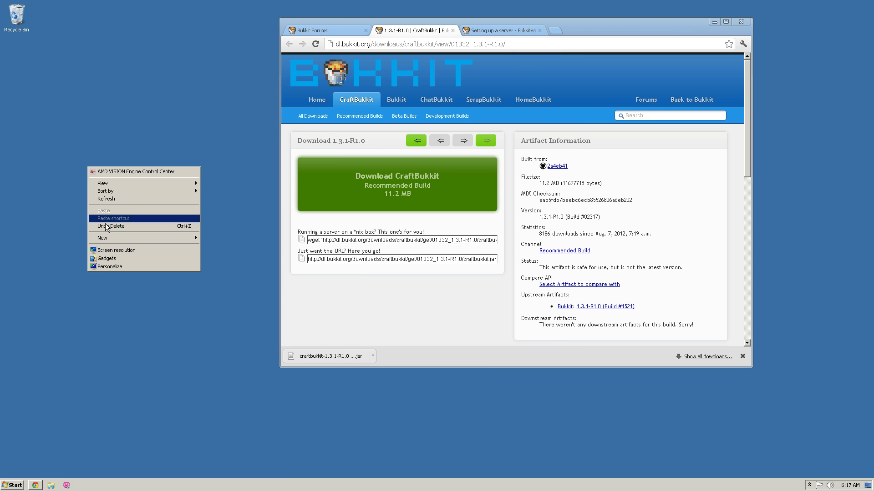
mouse_move(119, 241)
click(215, 239)
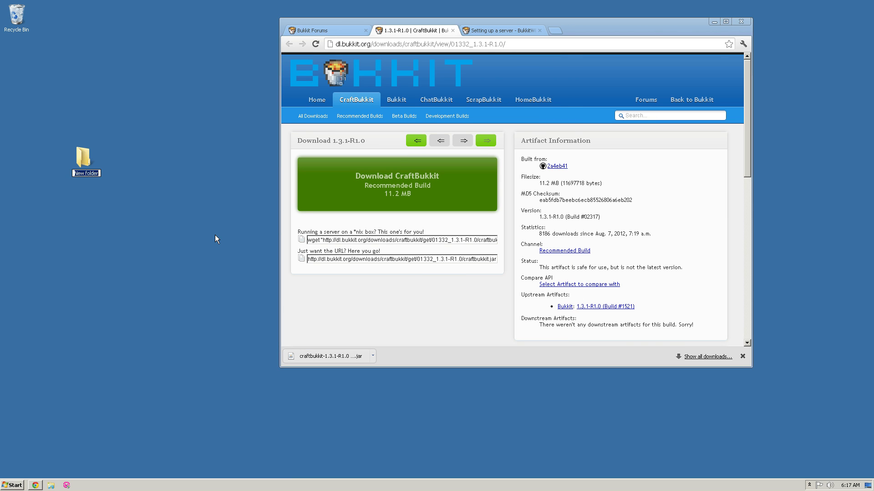
key(BackSpace)
text(MinecraftServer)
key(Return)
key(Return)
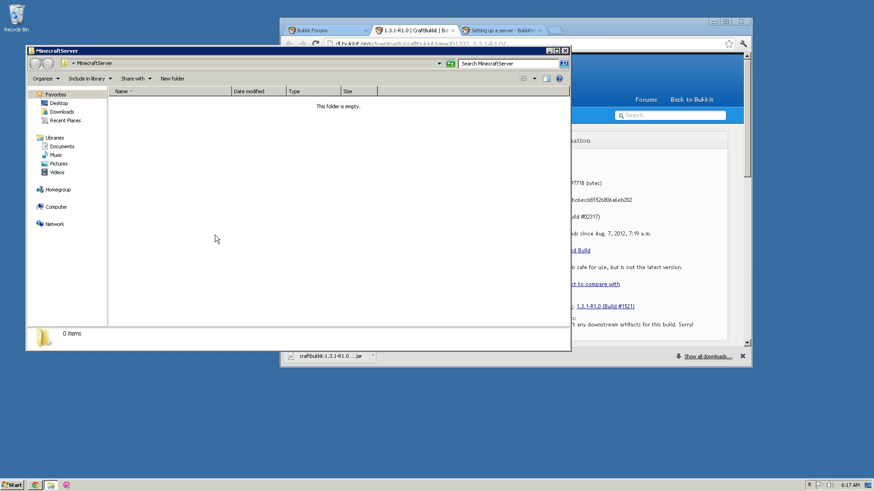
- Put the downloaded craftbukkit-1.3.1-R1.0 (1).jar into the MinecraftServer folder and rename it craftbukkit
click(356, 361)
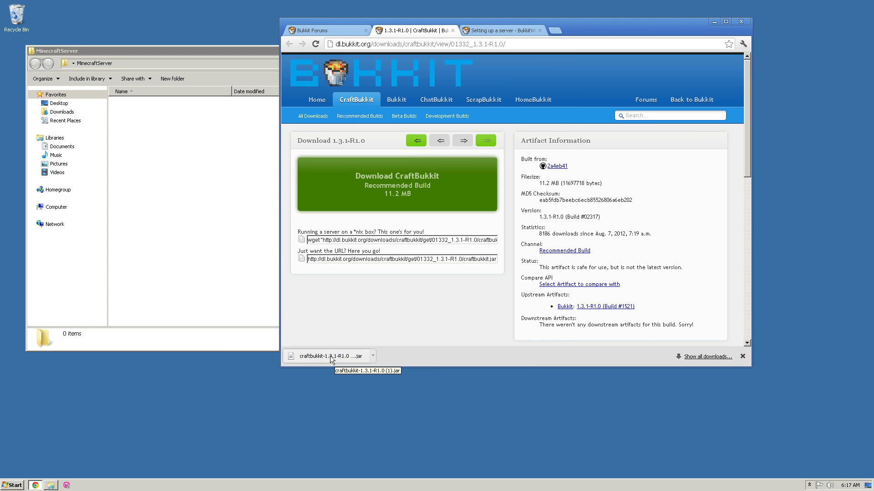
drag(330, 356, 142, 149)
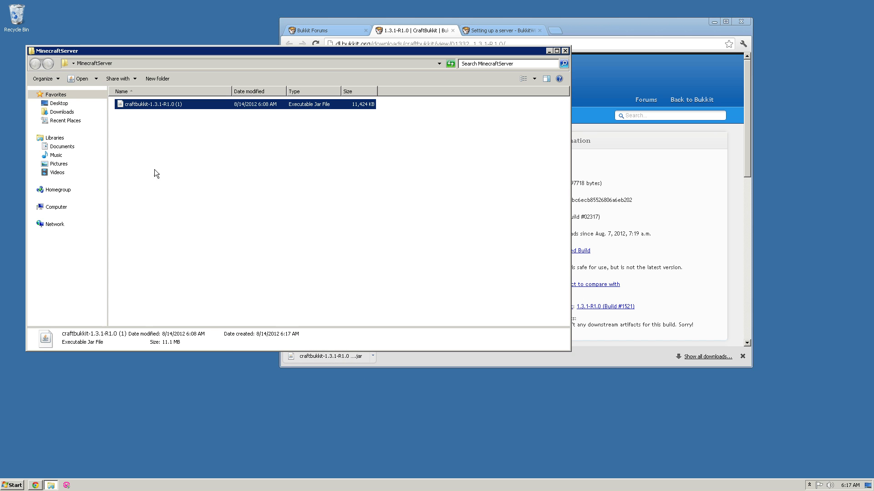
click(187, 103)
click(189, 105)
click(190, 106)
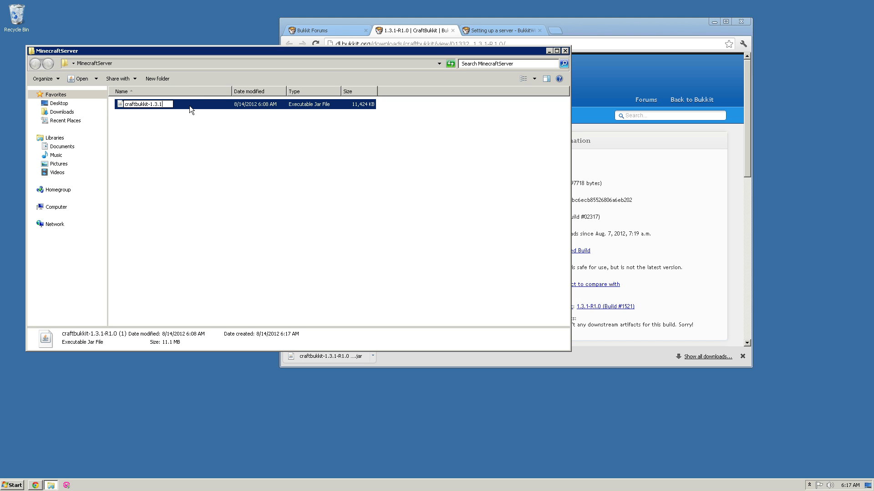
key(BackSpace)
key(BackSpace)
key(BackSpace)
key(BackSpace)
key(BackSpace)
key(BackSpace)
key(Return)
click(260, 169)
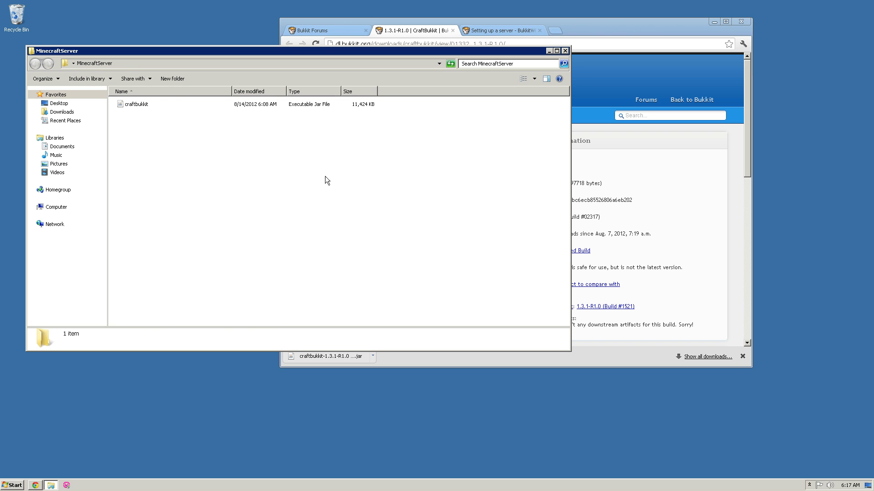
click(124, 103)
click(225, 191)
drag(195, 163, 137, 106)
click(179, 156)
drag(269, 157, 137, 100)
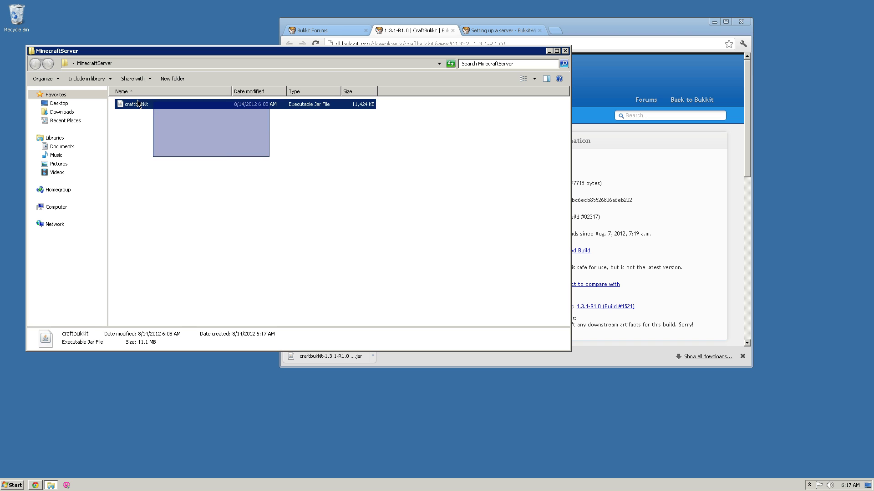
click(212, 163)
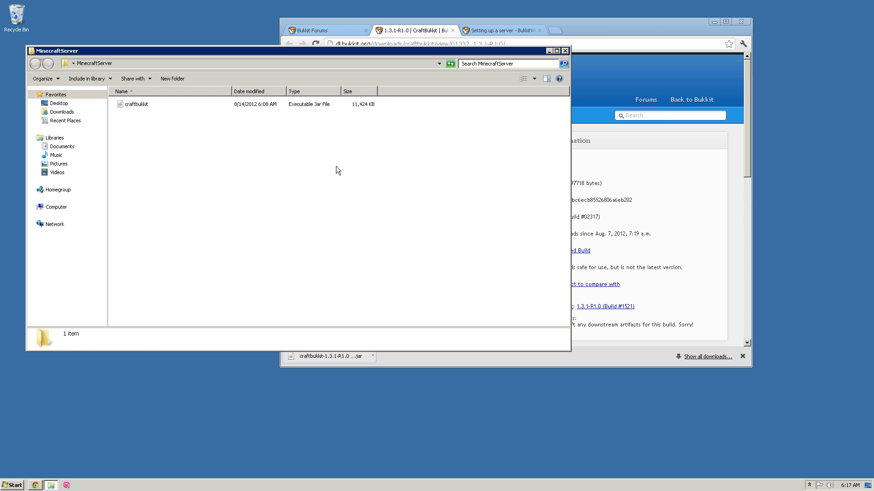
- Examine the Windows instructions and launch script on the BukkitWiki page Setting up a server
click(482, 26)
click(455, 230)
scroll(448, 205, up, 10)
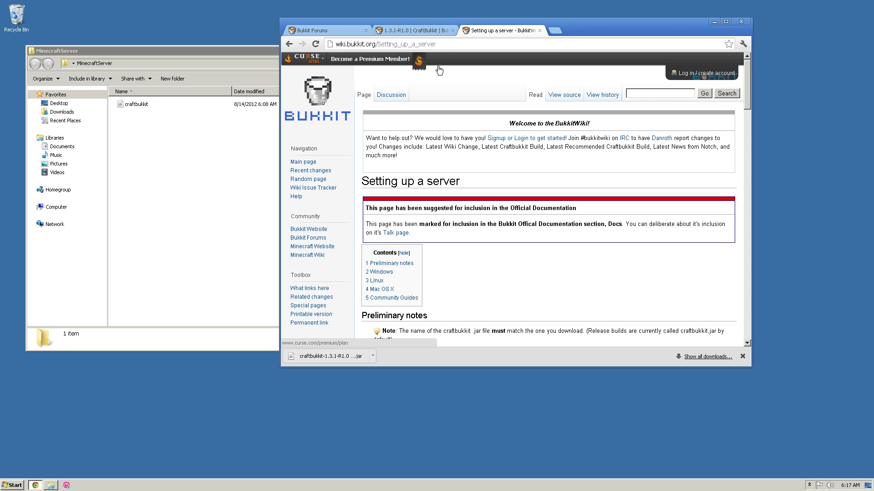
scroll(427, 189, down, 4)
scroll(426, 189, down, 2)
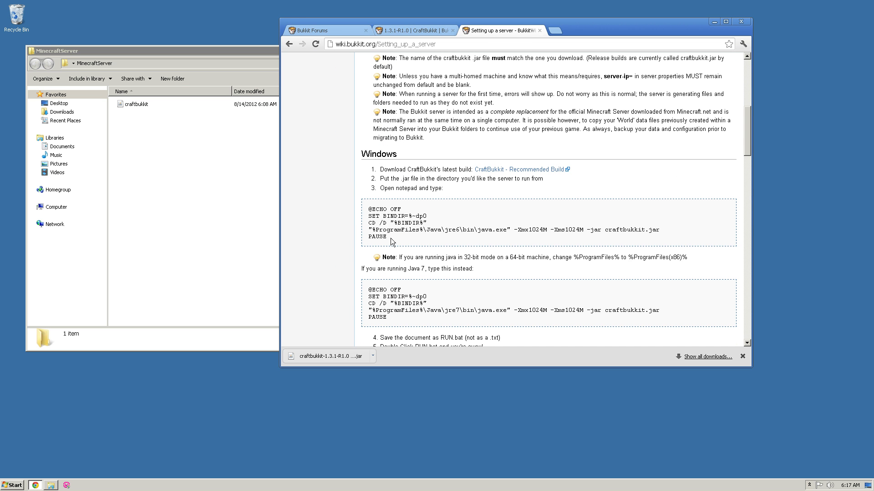
drag(390, 241, 366, 208)
drag(359, 154, 401, 158)
click(401, 158)
drag(387, 237, 366, 210)
- Look through the Linux and Mac OS X instructions on the server setup page
scroll(365, 212, down, 2)
scroll(365, 213, down, 5)
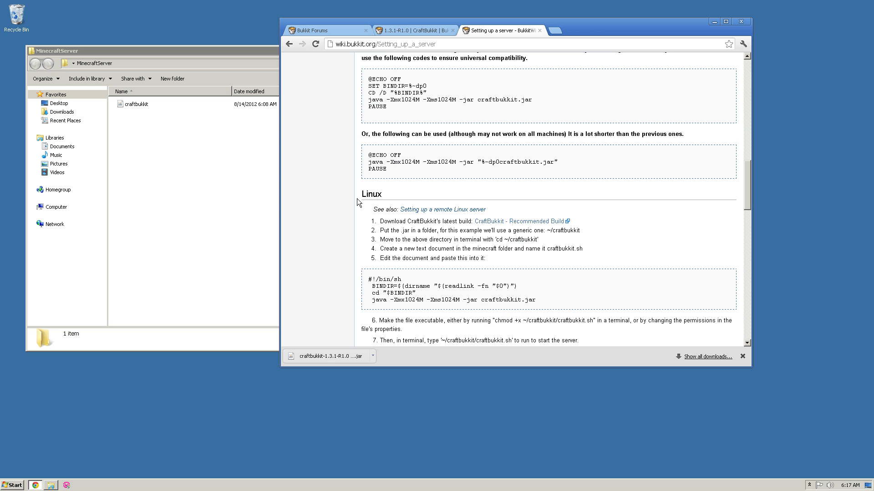
drag(369, 300, 368, 273)
scroll(368, 273, down, 10)
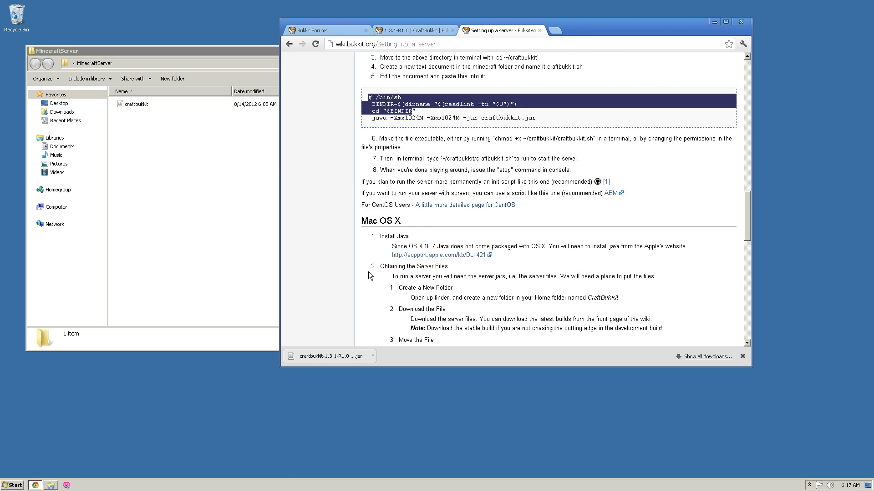
scroll(368, 273, down, 2)
scroll(375, 262, up, 14)
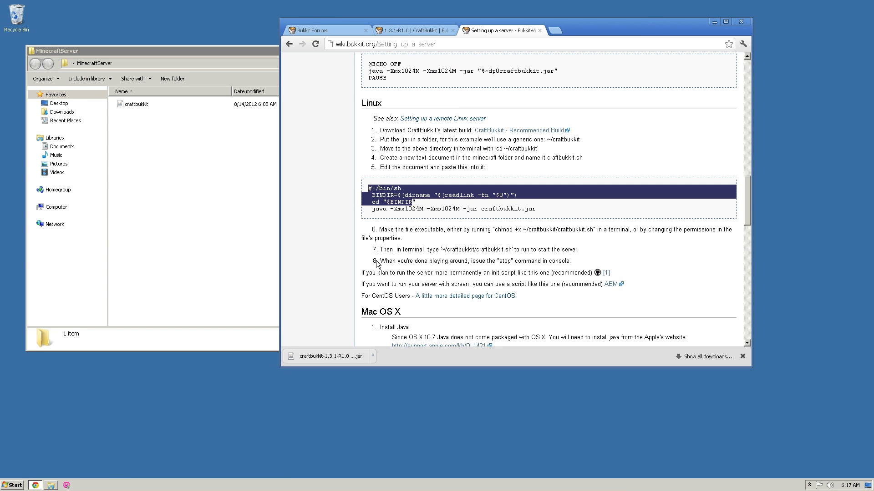
scroll(377, 256, up, 5)
scroll(391, 205, down, 2)
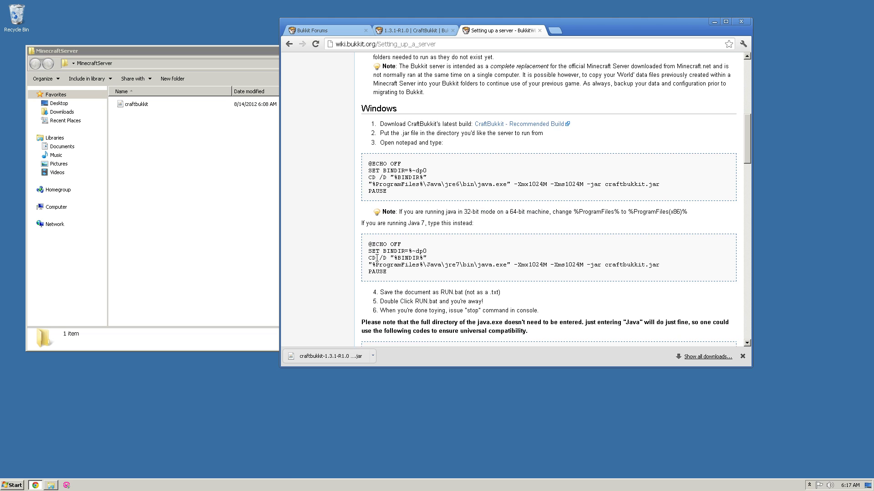
drag(392, 193, 364, 164)
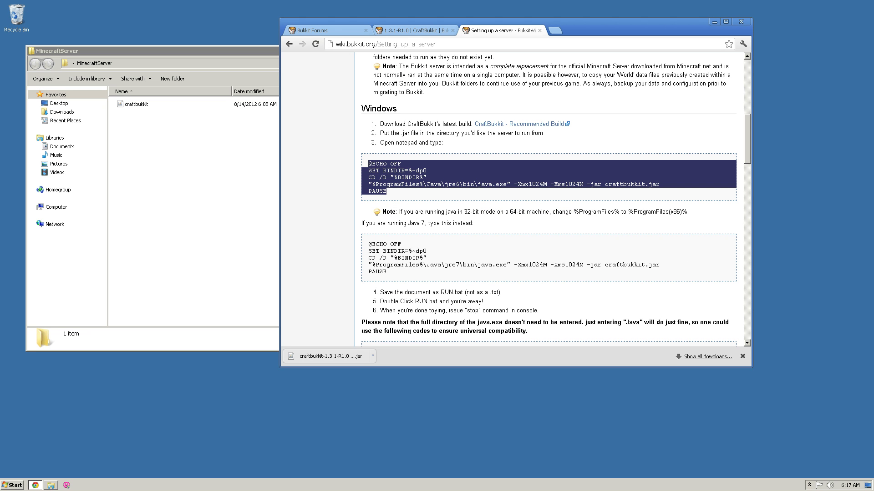
right_click(400, 177)
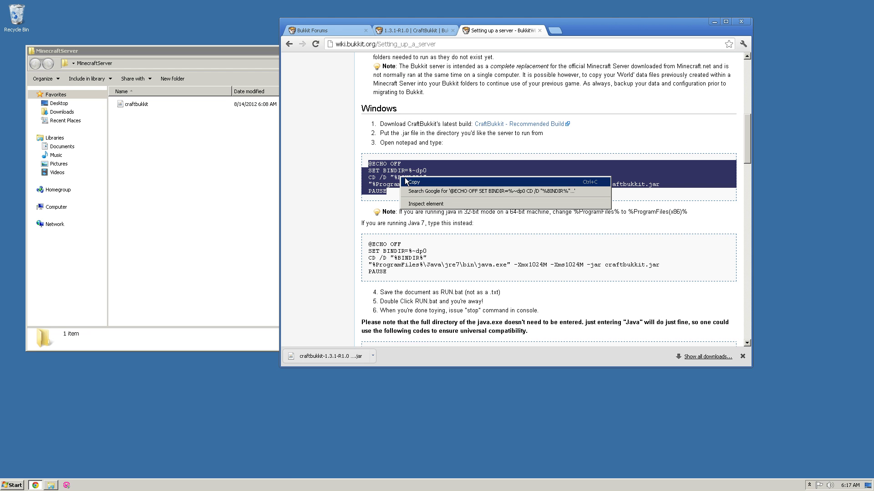
click(411, 182)
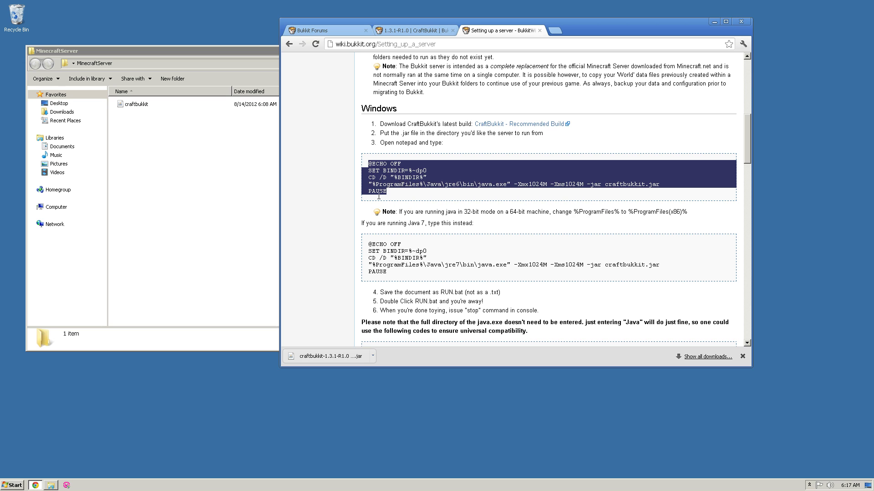
- Create a new text document in the MinecraftServer folder, open it and paste the copied launch script into it
click(244, 231)
right_click(147, 136)
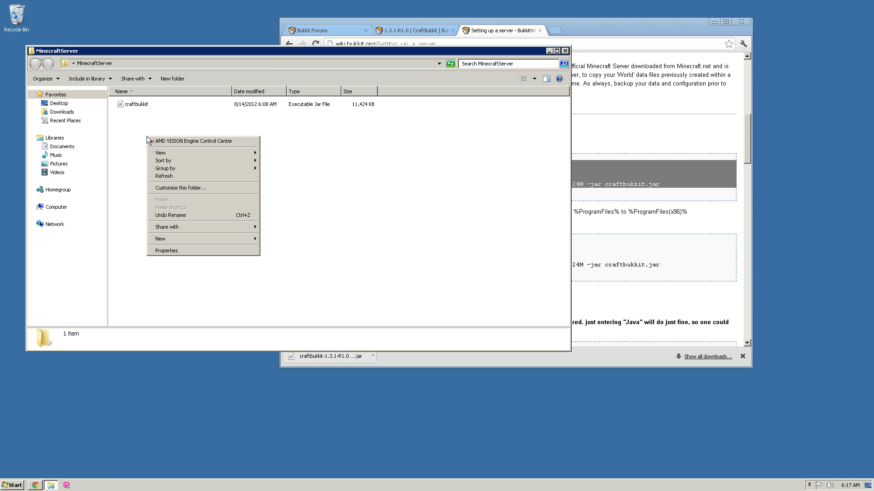
mouse_move(163, 240)
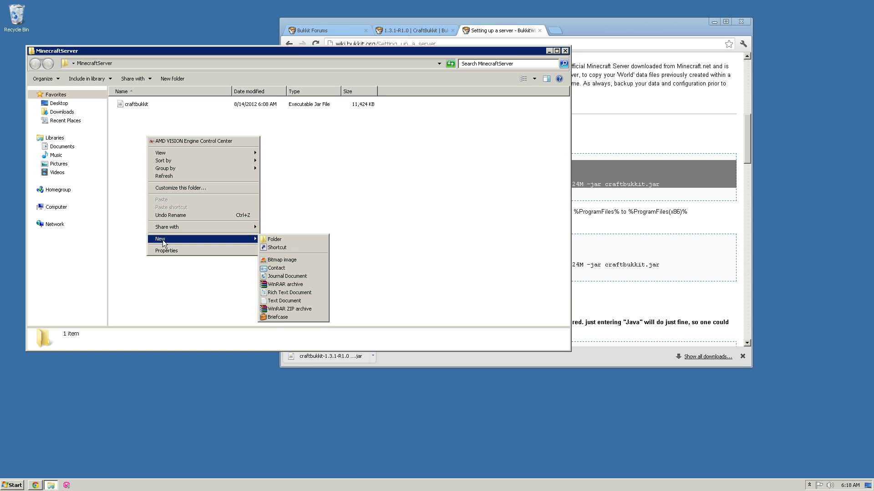
click(284, 300)
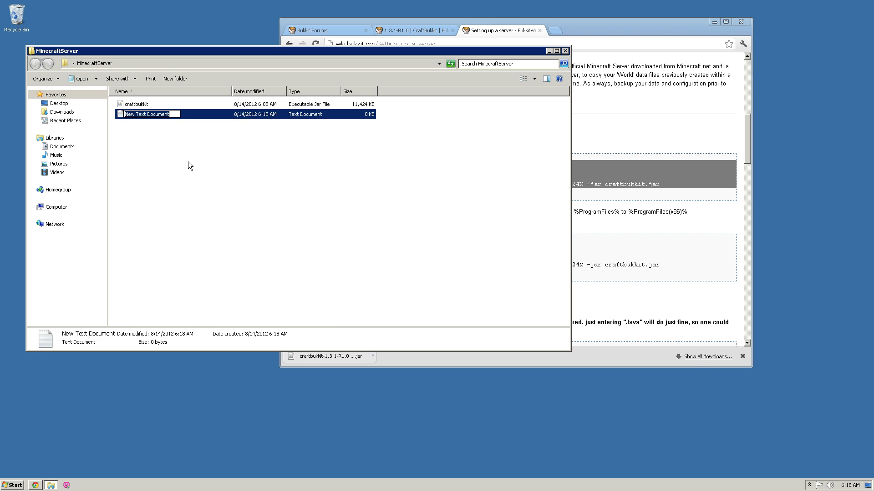
key(Return)
double_click(171, 116)
key(ctrl+v)
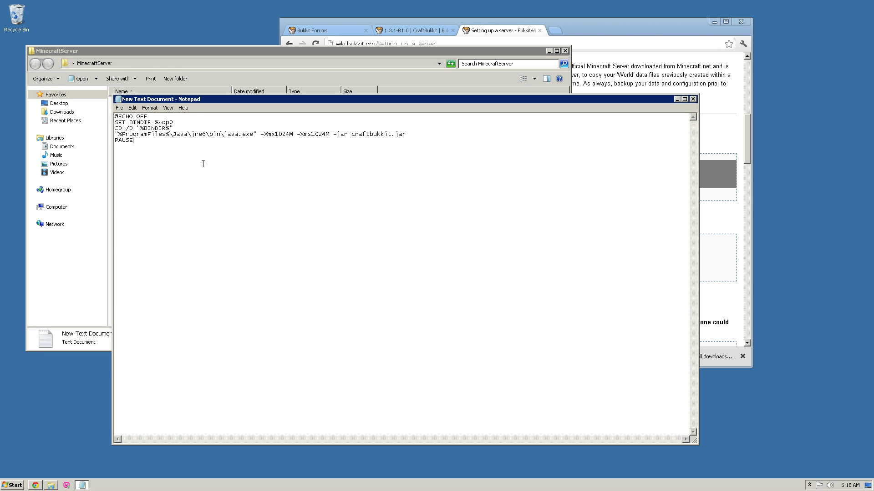
- Save the script as run.bat in the MinecraftServer folder with the file type All Files, and close Notepad
click(118, 109)
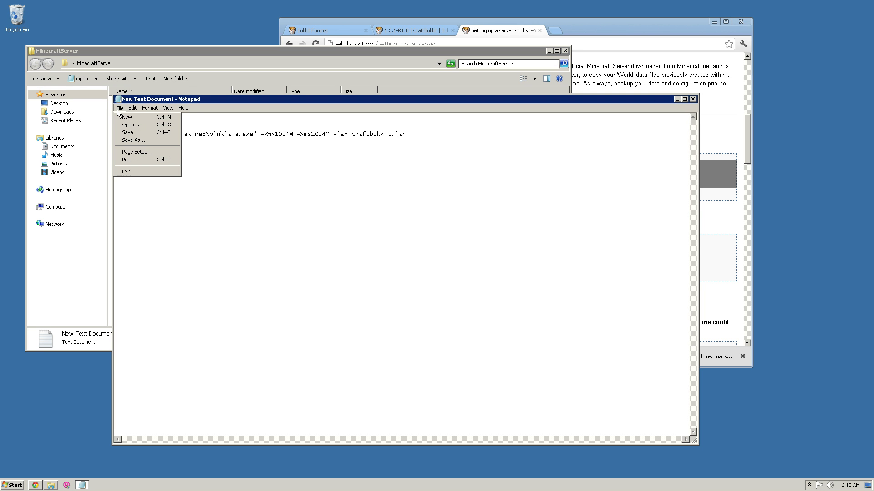
click(137, 140)
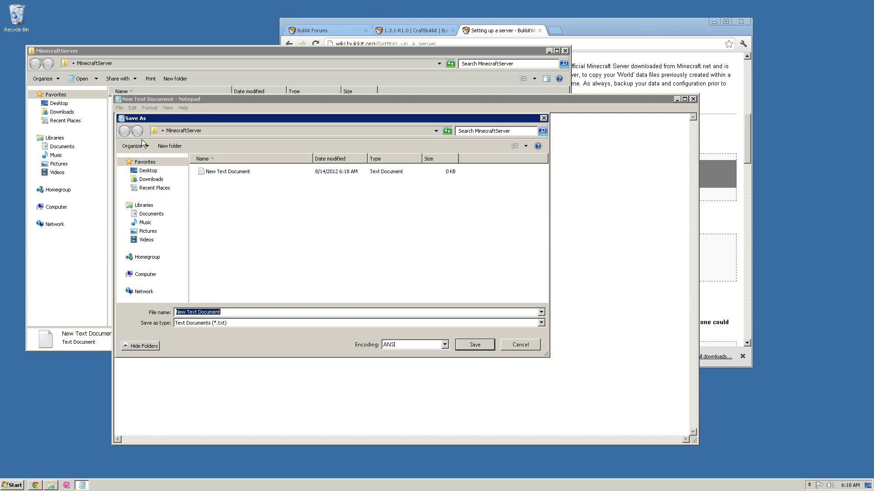
click(230, 323)
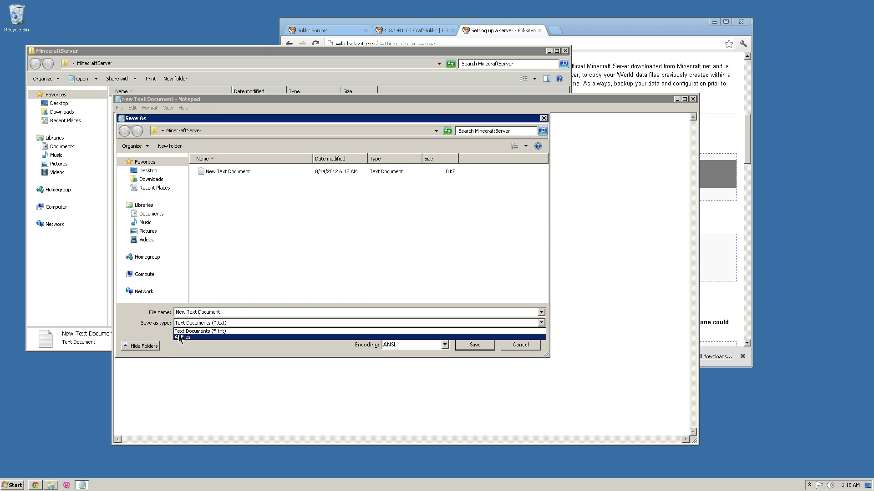
click(178, 336)
click(222, 314)
key(BackSpace)
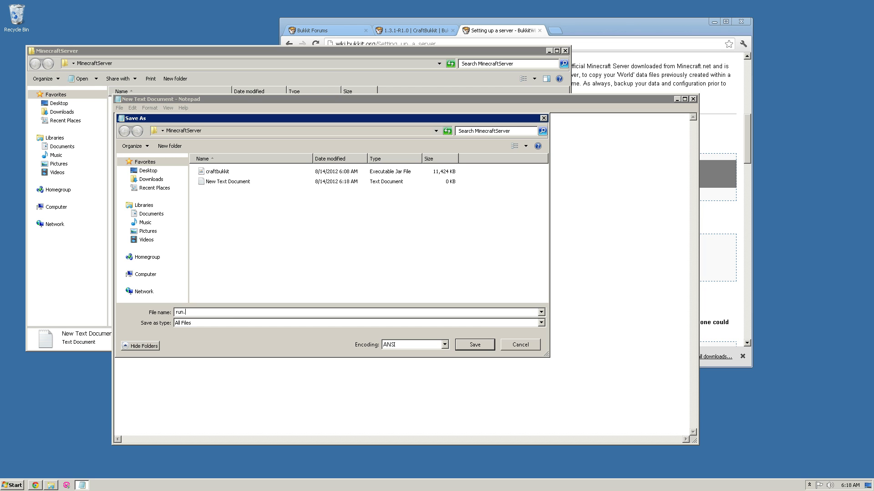
click(471, 345)
click(691, 98)
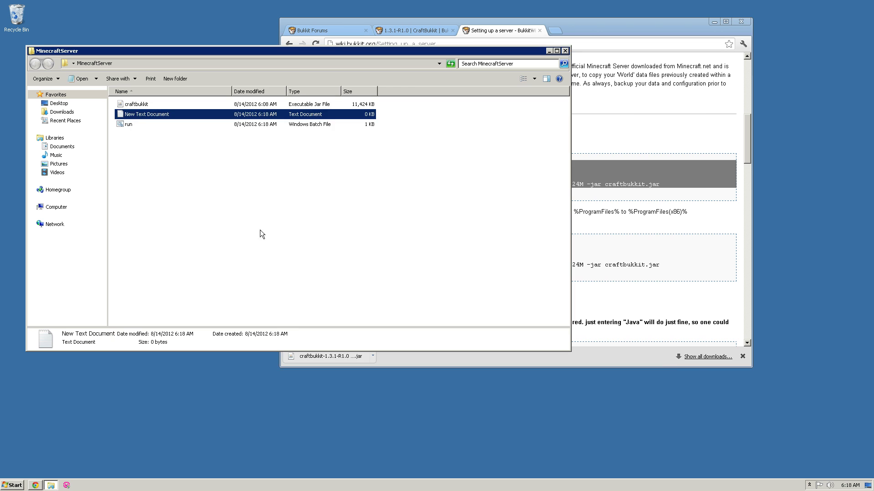
- Delete the empty New Text Document from the MinecraftServer folder
click(176, 114)
key(Delete)
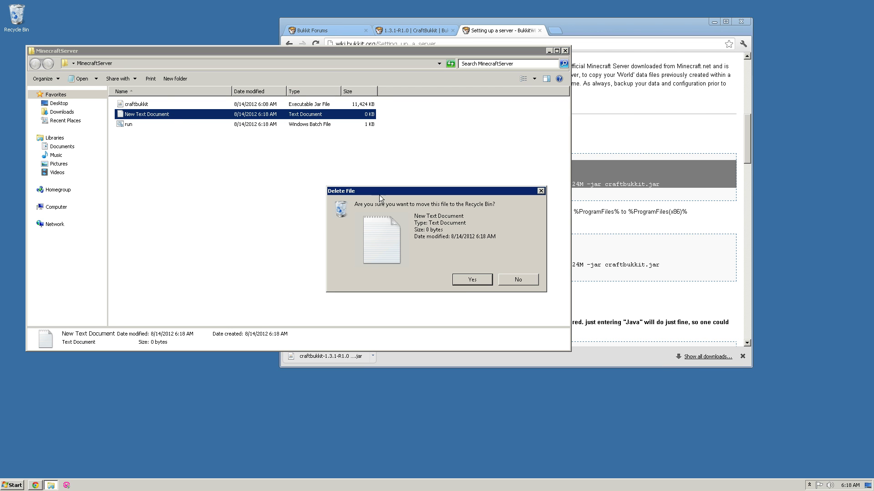
click(471, 284)
- Edit the run batch file so its Java path uses jre7, and save it on closing
click(128, 115)
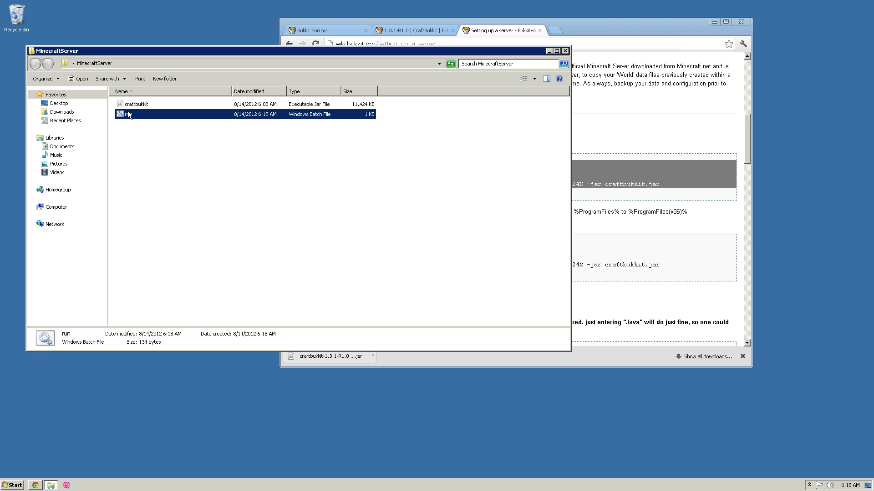
right_click(128, 114)
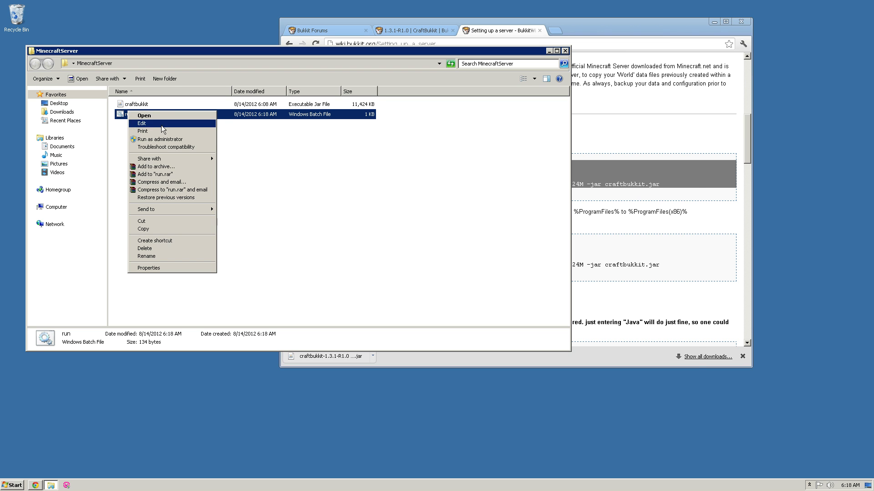
click(161, 125)
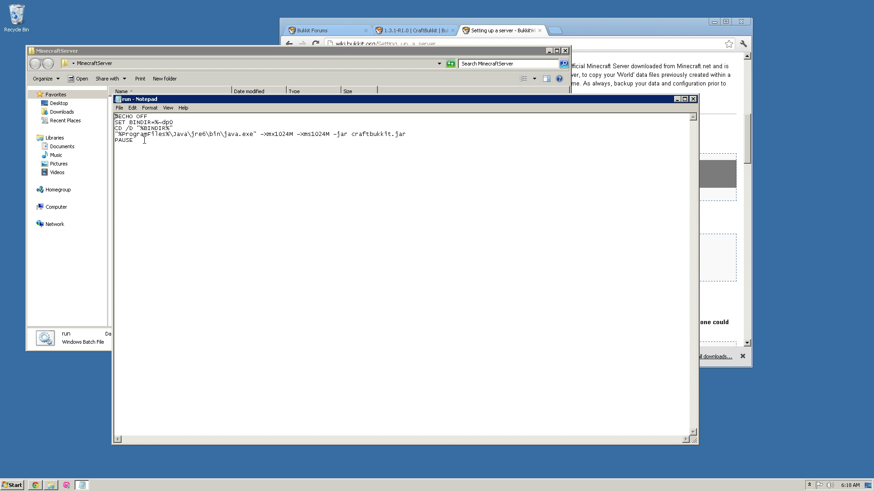
click(206, 135)
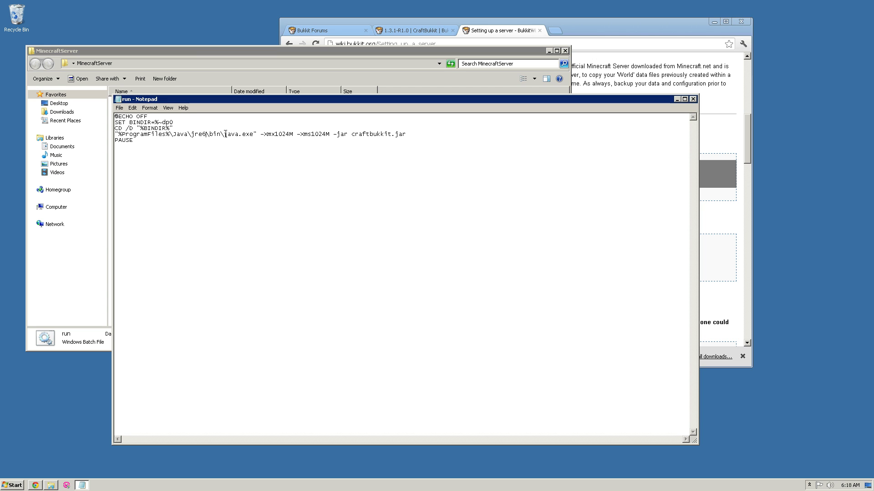
key(BackSpace)
text(7)
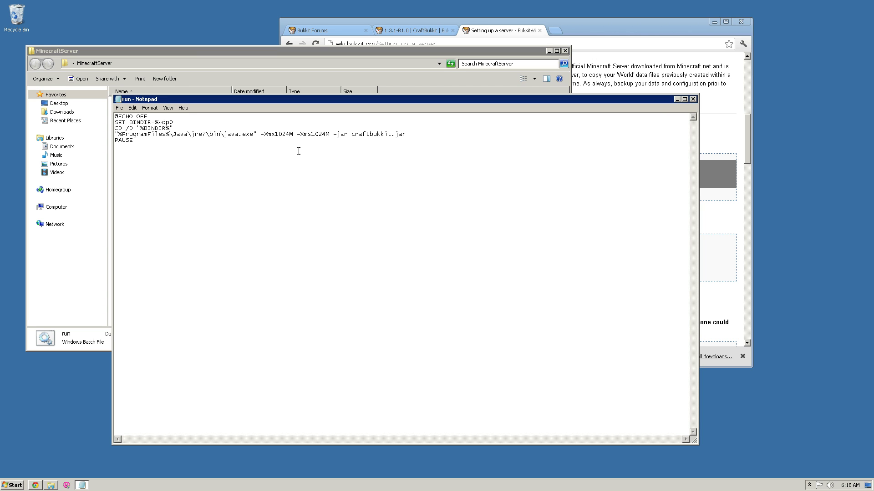
click(293, 134)
key(Left)
click(692, 99)
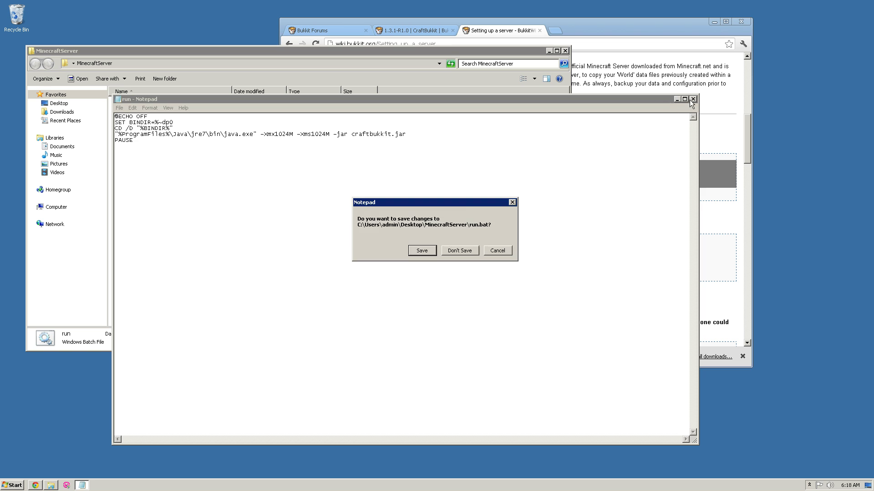
click(417, 253)
click(272, 176)
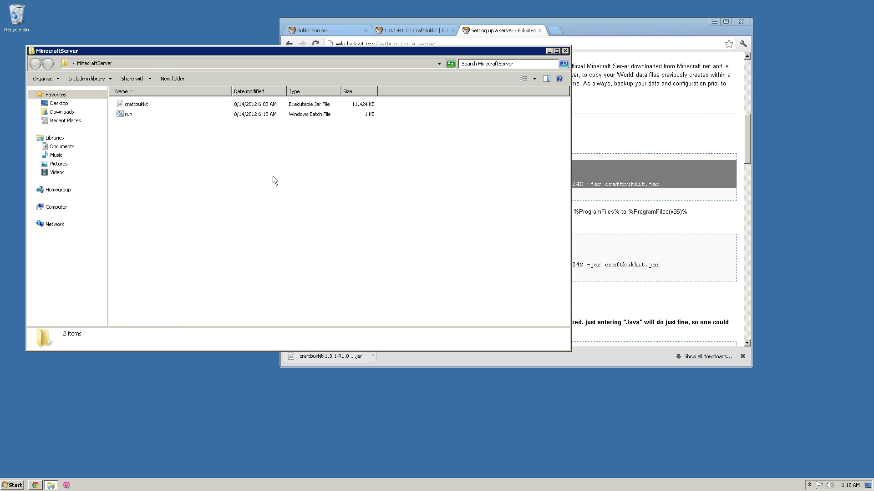
- Start the server with the run batch file and move the MinecraftServer folder window clear of the console
double_click(130, 114)
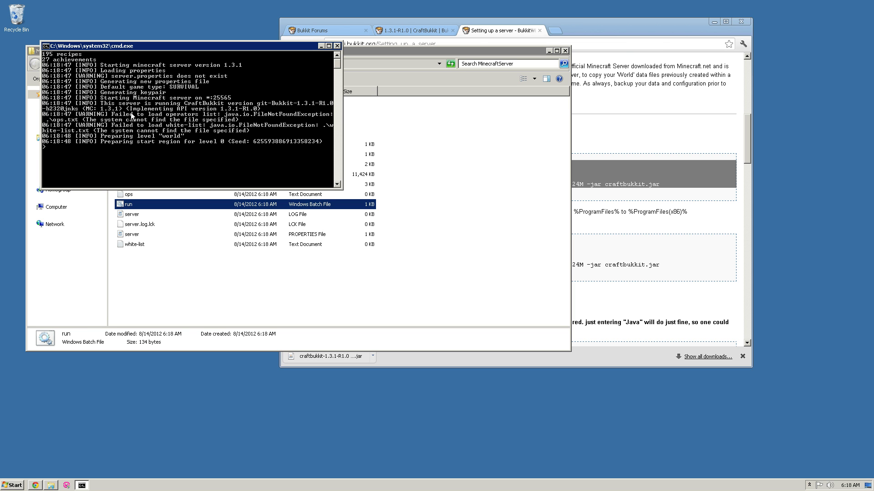
click(284, 277)
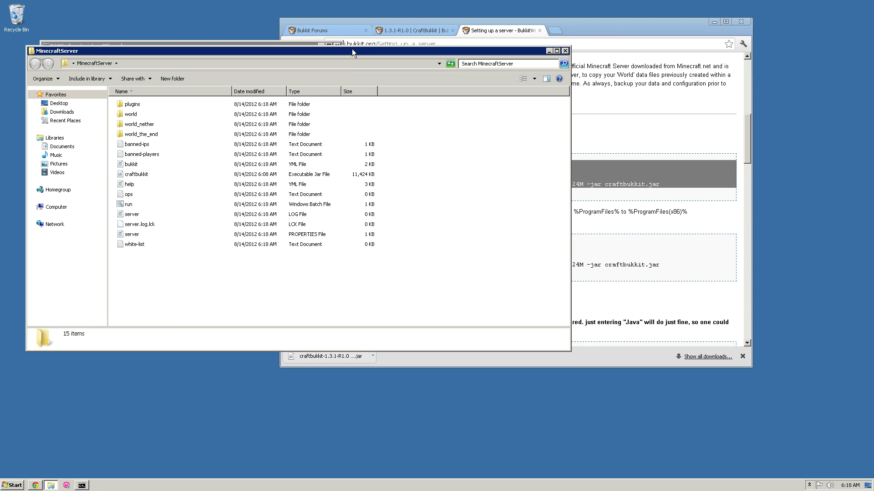
drag(351, 53, 565, 73)
click(133, 149)
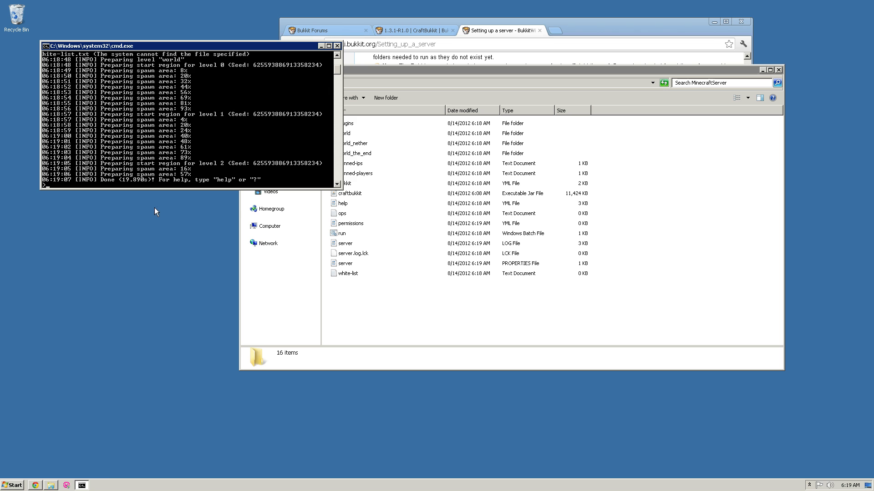
- Query the server's plugins in the console with pl and plugins, and close the console window
scroll(223, 161, up, 5)
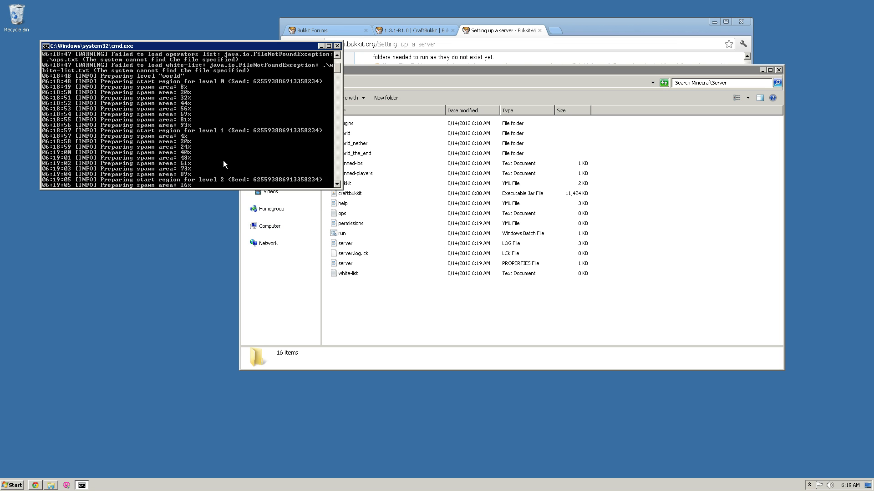
scroll(223, 160, down, 7)
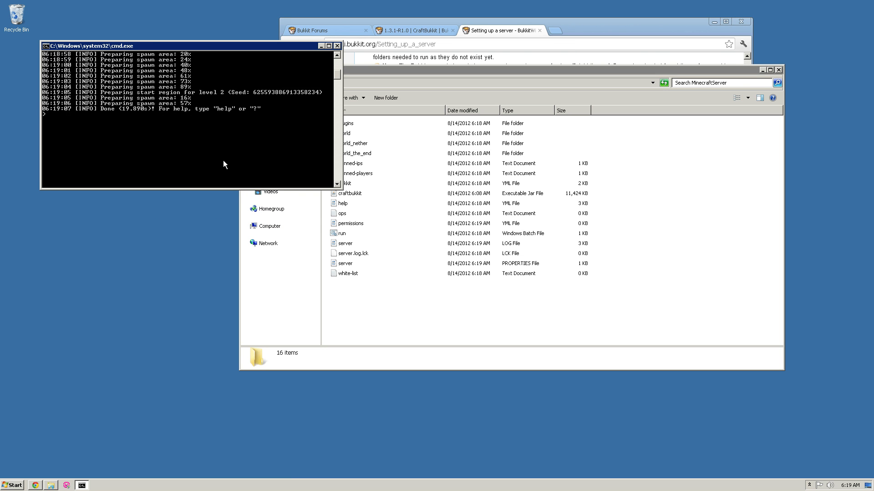
scroll(226, 159, up, 1)
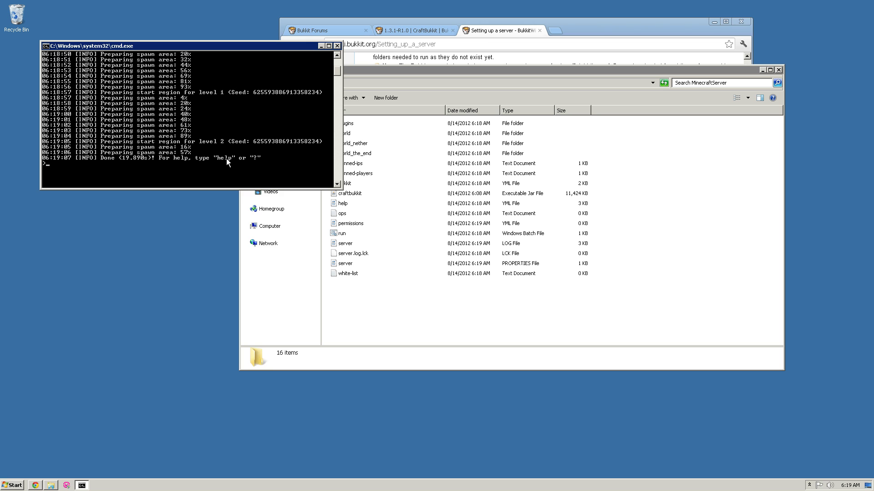
text(pl)
key(Return)
text(plugins)
key(Return)
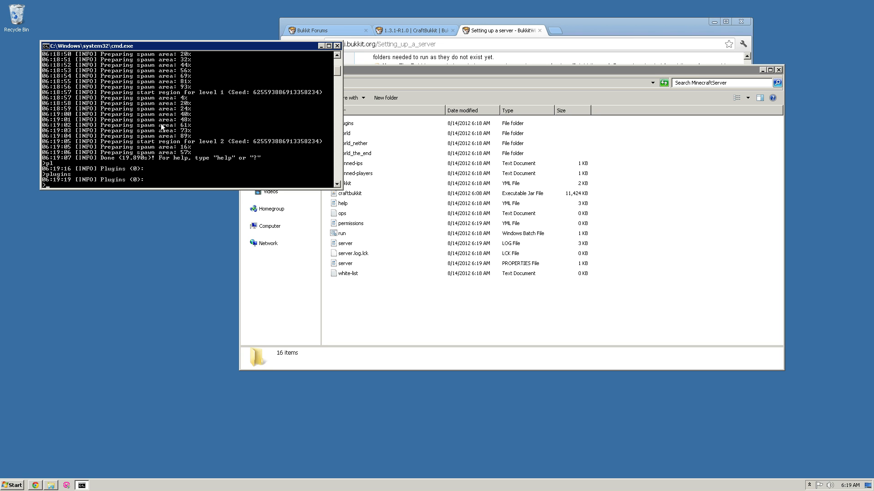
click(337, 44)
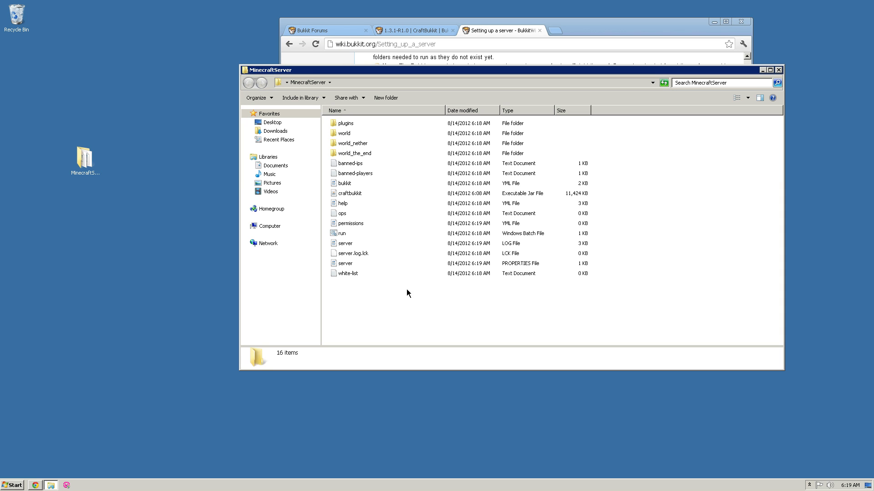
- Open the plugins folder inside the MinecraftServer folder
click(371, 122)
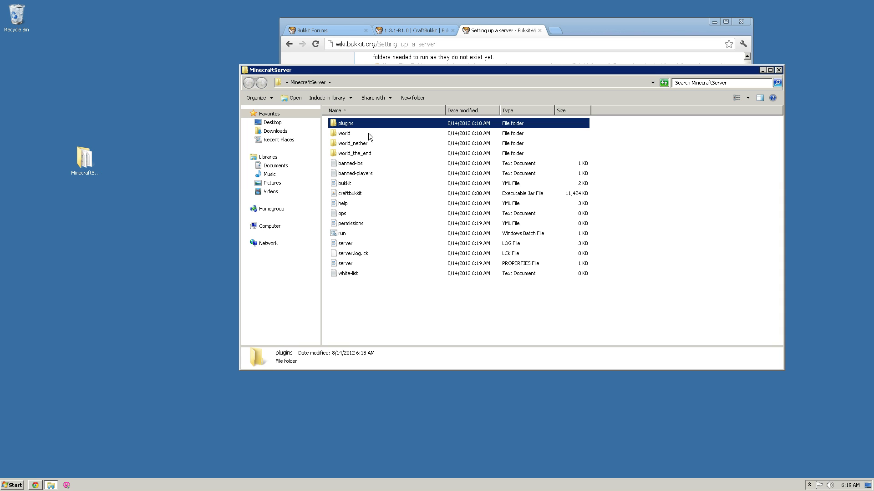
double_click(348, 125)
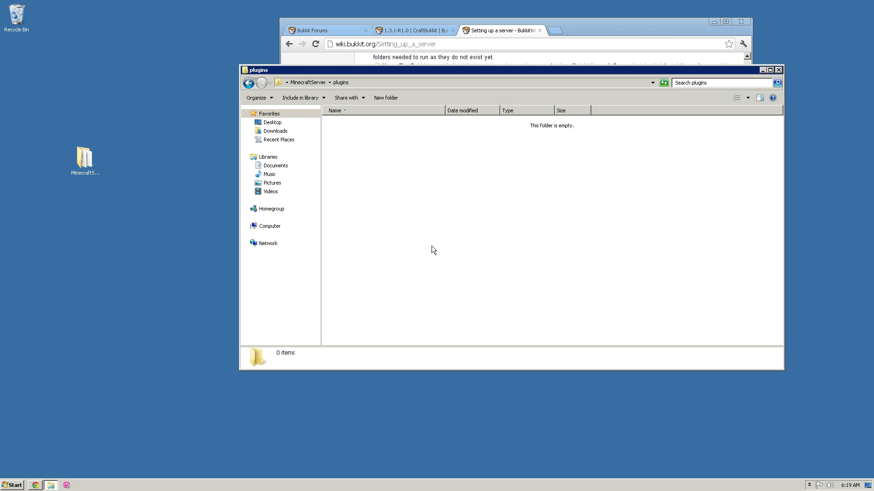
key(BackSpace)
click(372, 305)
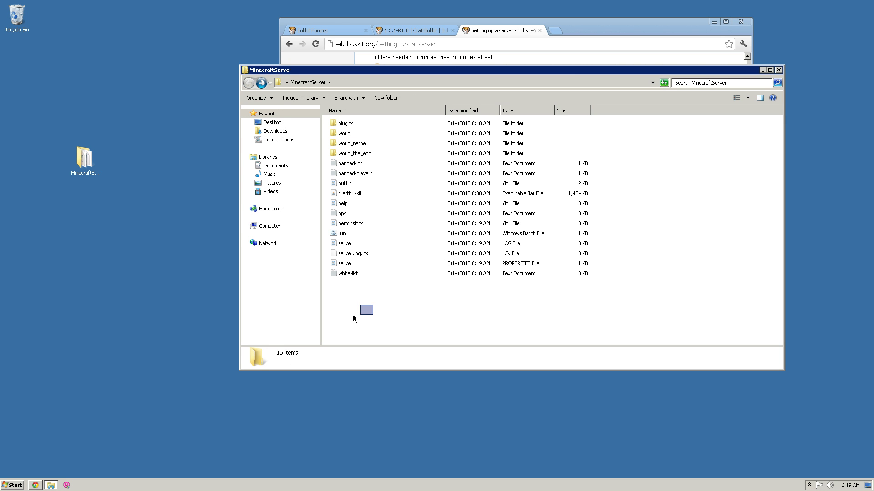
click(345, 120)
double_click(345, 121)
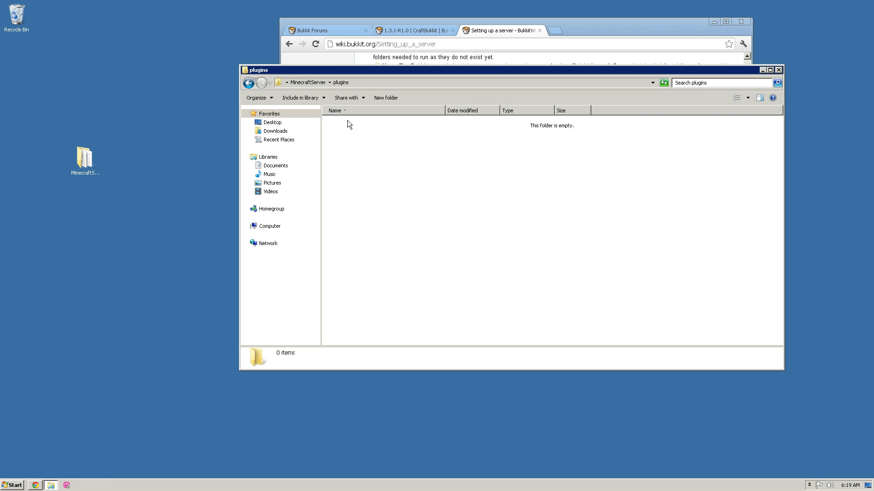
- Switch to the Bukkit home page in the browser, open its plugin list and look through the entries
click(329, 32)
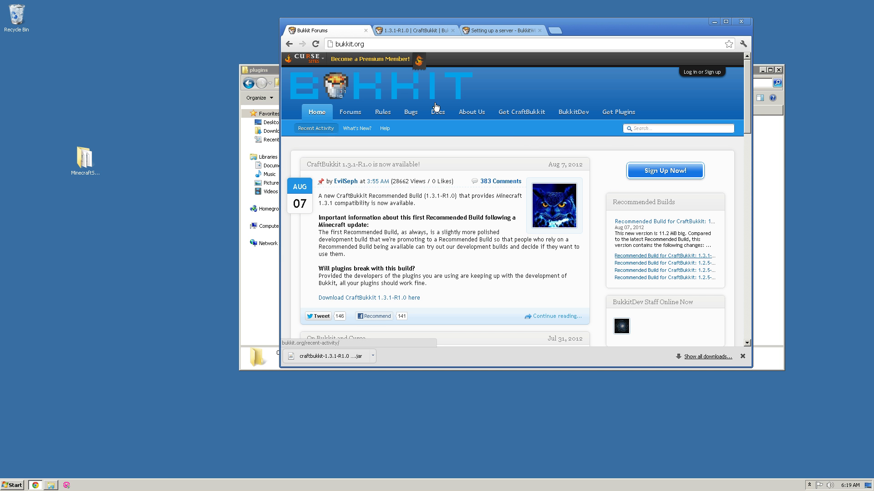
click(619, 116)
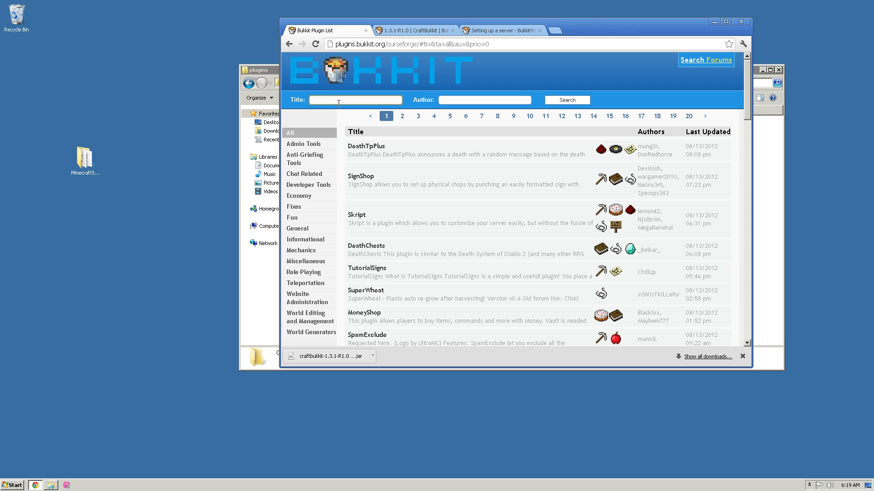
scroll(446, 198, down, 10)
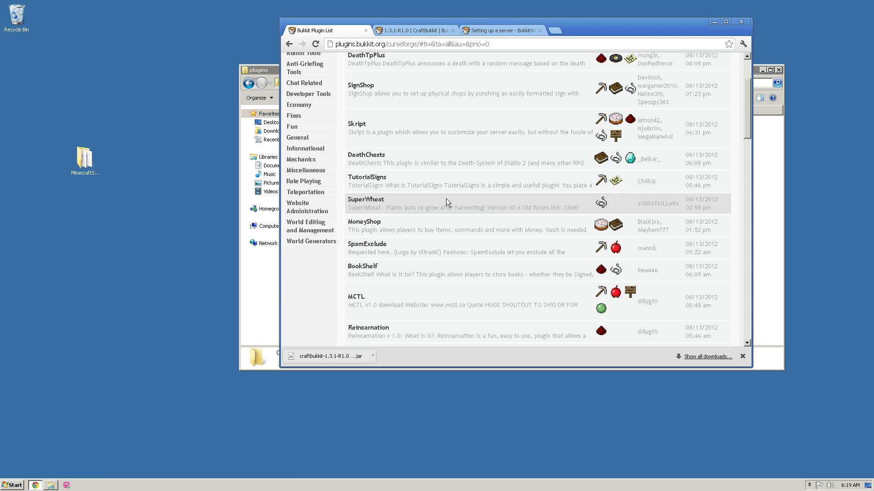
scroll(435, 213, down, 7)
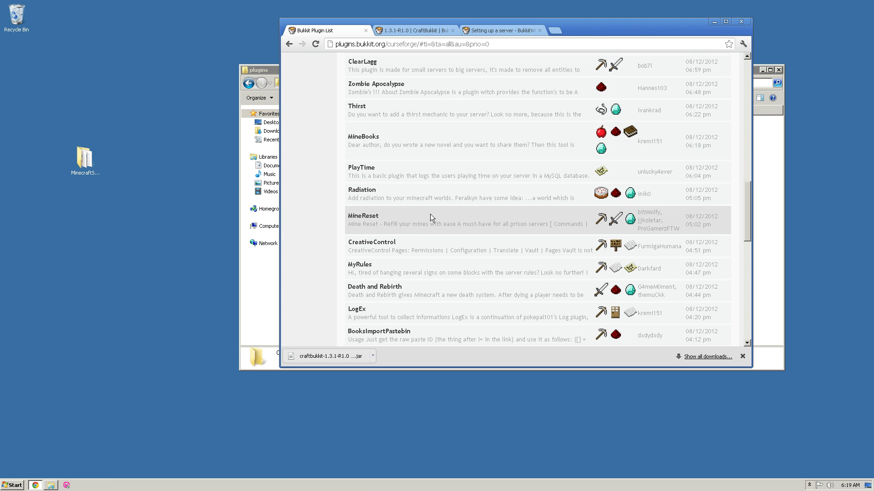
scroll(422, 221, down, 4)
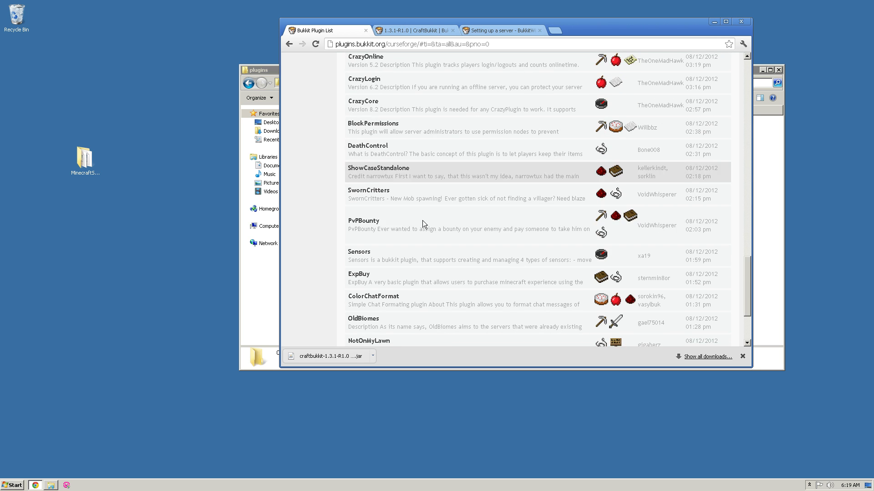
scroll(420, 223, up, 6)
scroll(419, 224, up, 15)
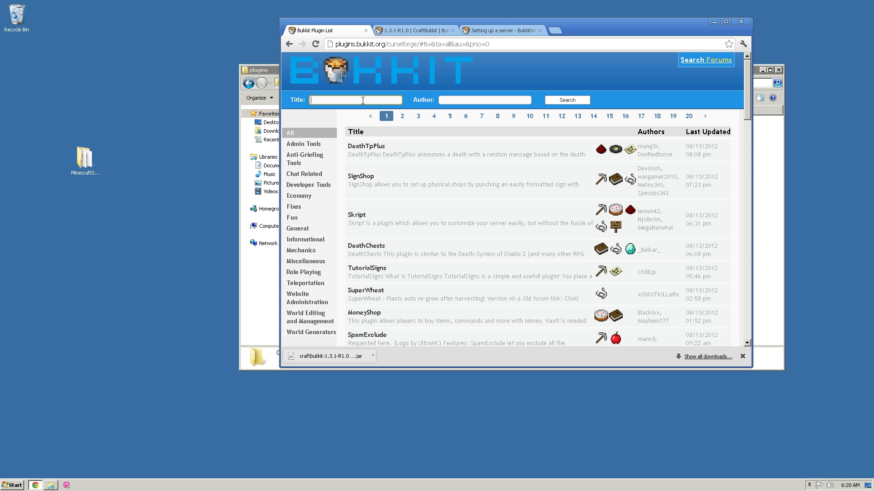
- Search the plugin list for the title "world edit" and open the WorldEdit page
text(world edit)
key(Return)
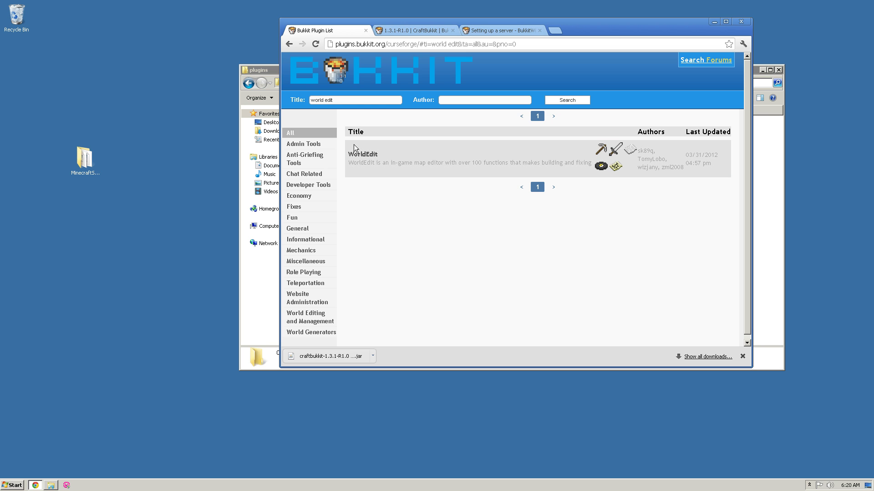
click(367, 154)
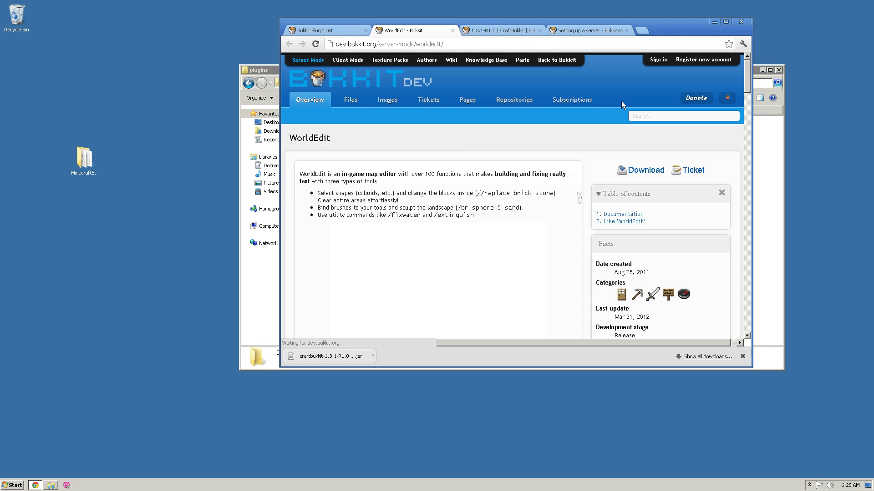
- Look through the WorldEdit page's videos, feature list, documentation and comments
scroll(524, 156, down, 5)
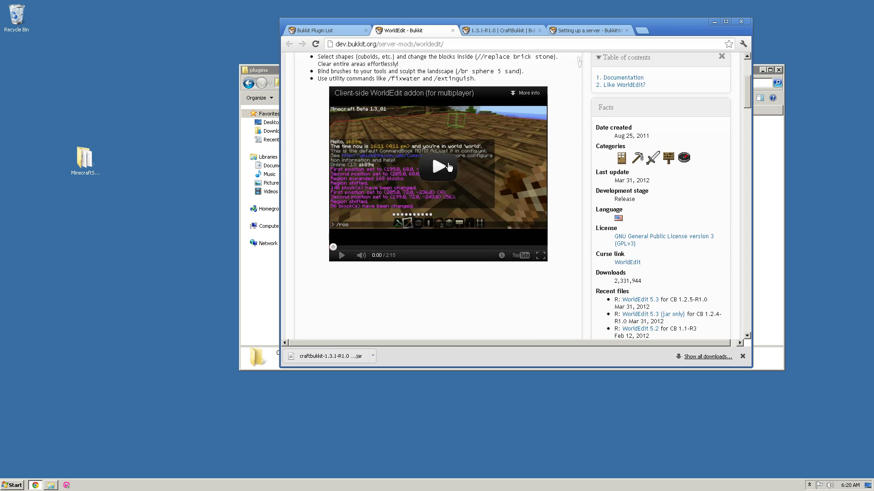
scroll(448, 163, down, 3)
scroll(447, 163, up, 8)
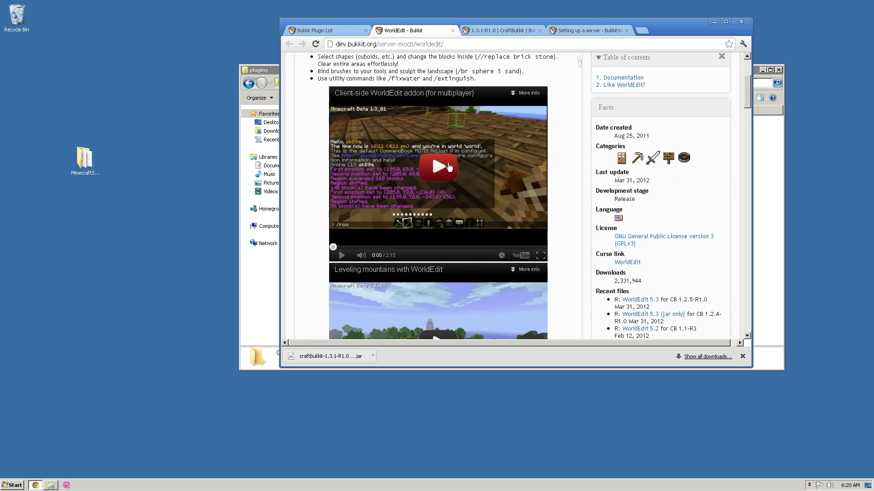
scroll(387, 211, down, 7)
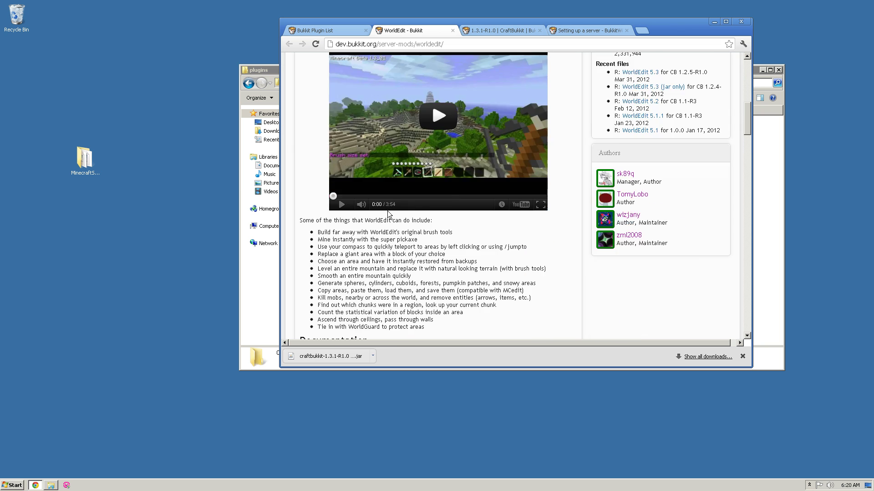
scroll(386, 211, down, 8)
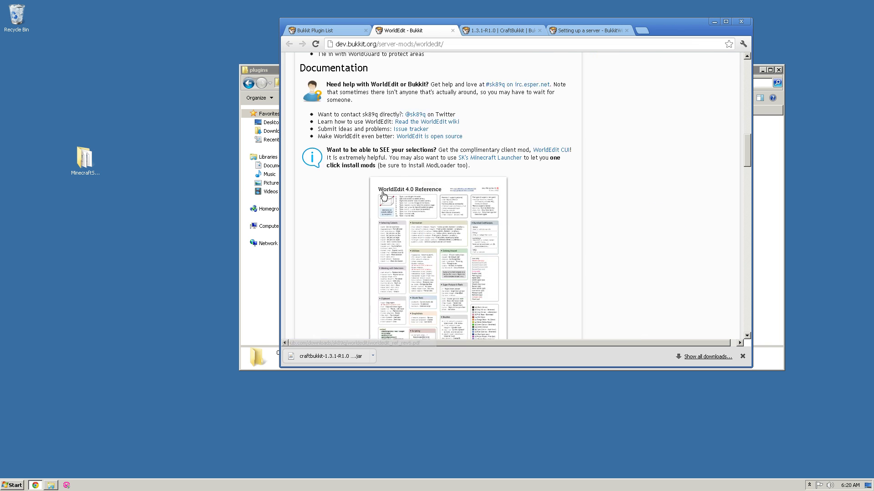
scroll(381, 196, down, 3)
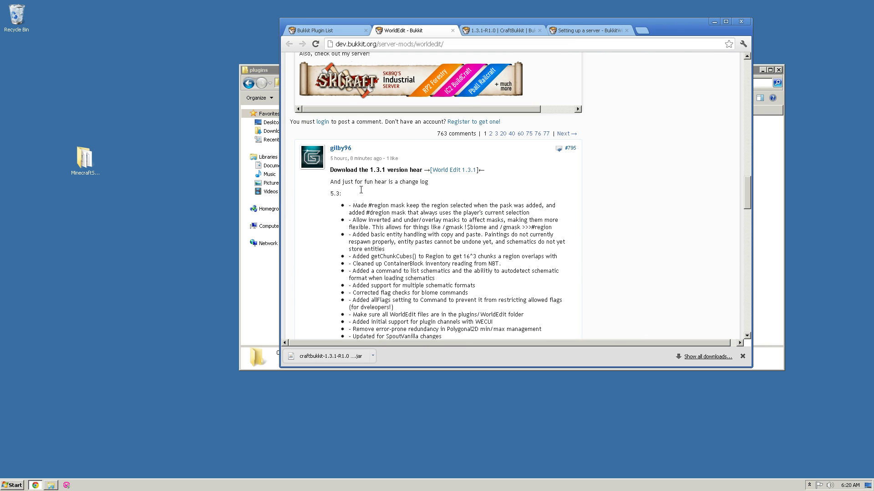
scroll(351, 198, down, 1)
scroll(352, 207, up, 12)
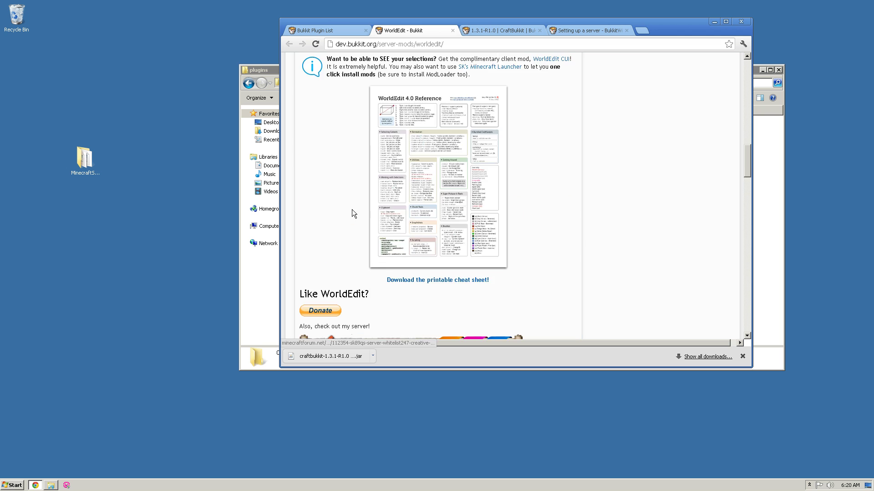
scroll(353, 209, up, 8)
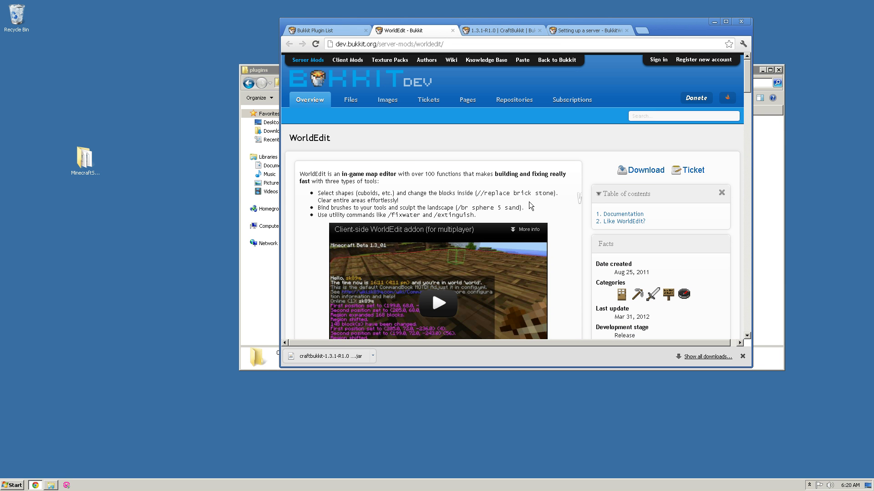
- Open the WorldEdit 5.3 file page, check its change log and facts, and download worldedit-5.3.zip
click(646, 171)
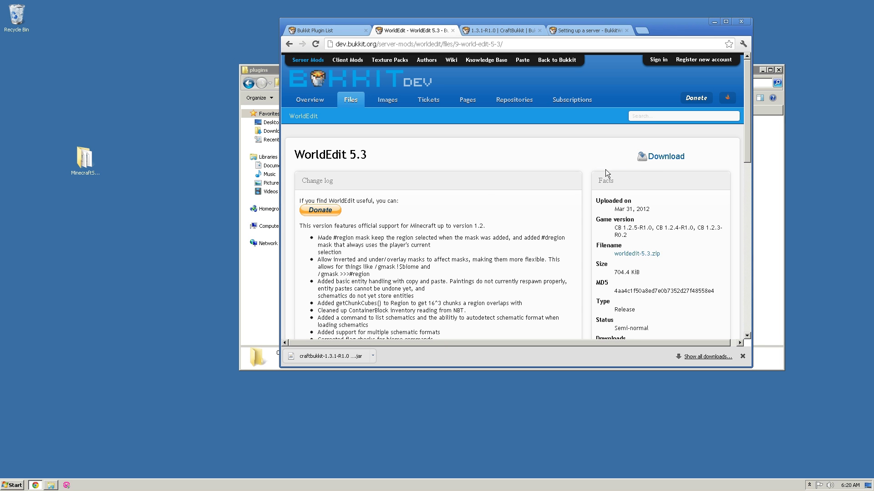
scroll(486, 182, down, 2)
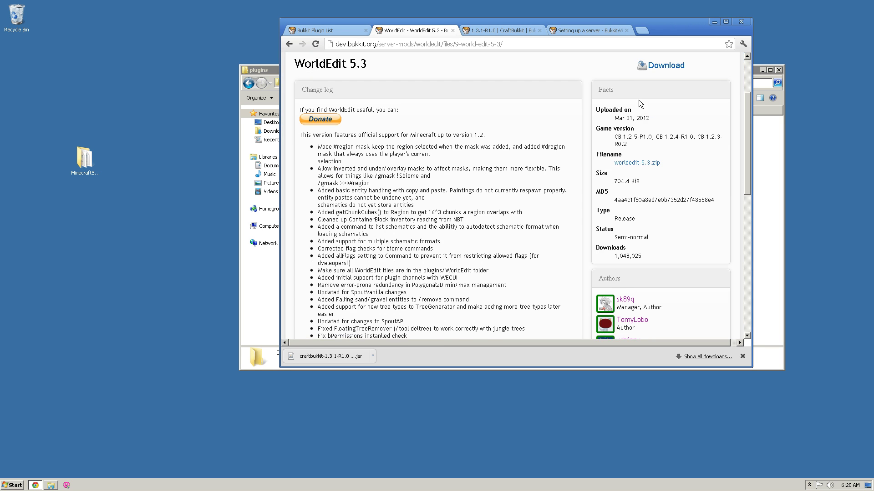
scroll(641, 114, up, 1)
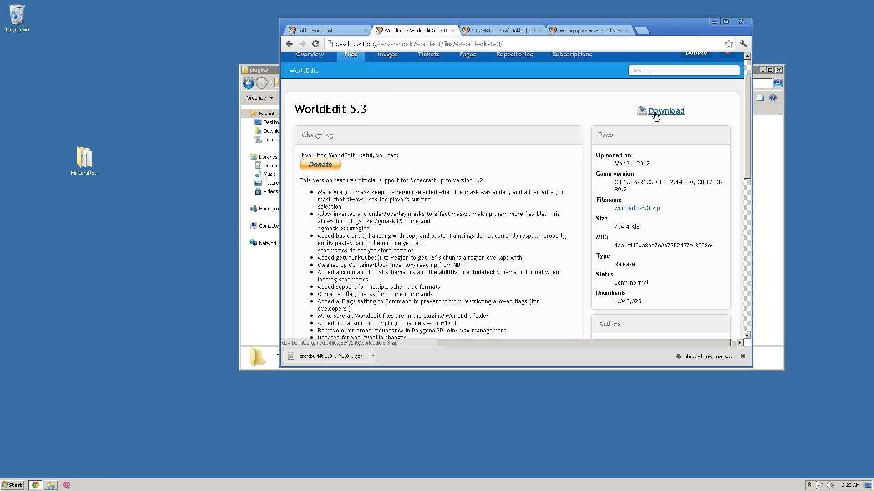
scroll(655, 114, down, 1)
scroll(655, 114, up, 1)
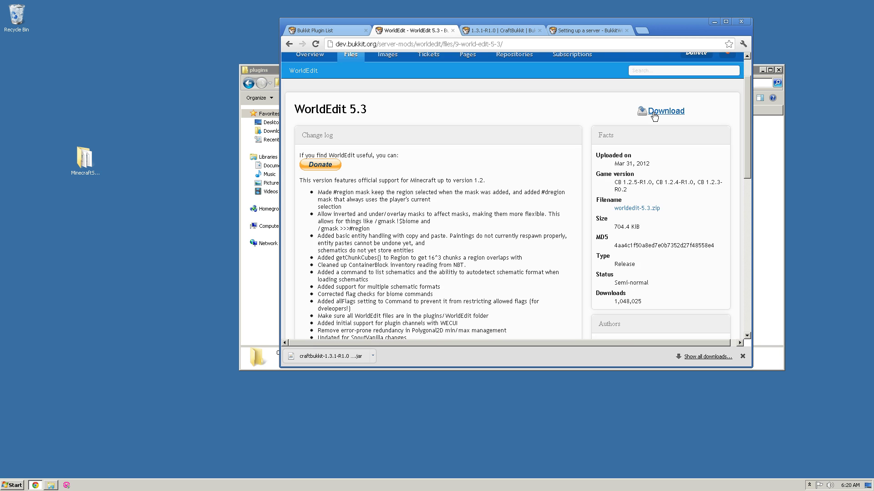
click(654, 114)
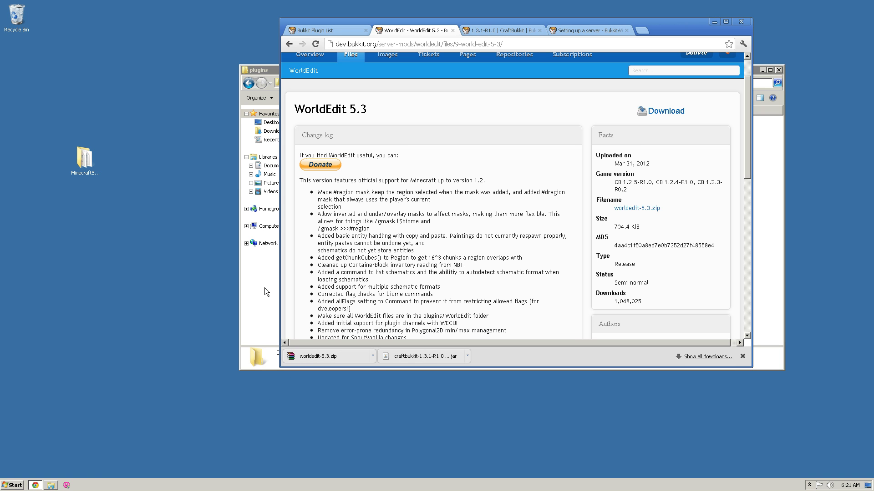
- Open the downloaded worldedit-5.3.zip archive and move its window clear of the desktop folder
click(317, 356)
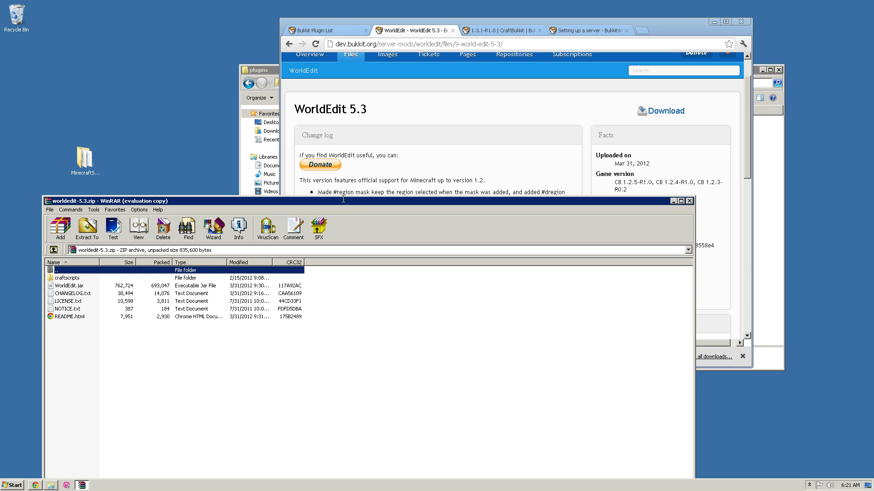
drag(351, 201, 507, 77)
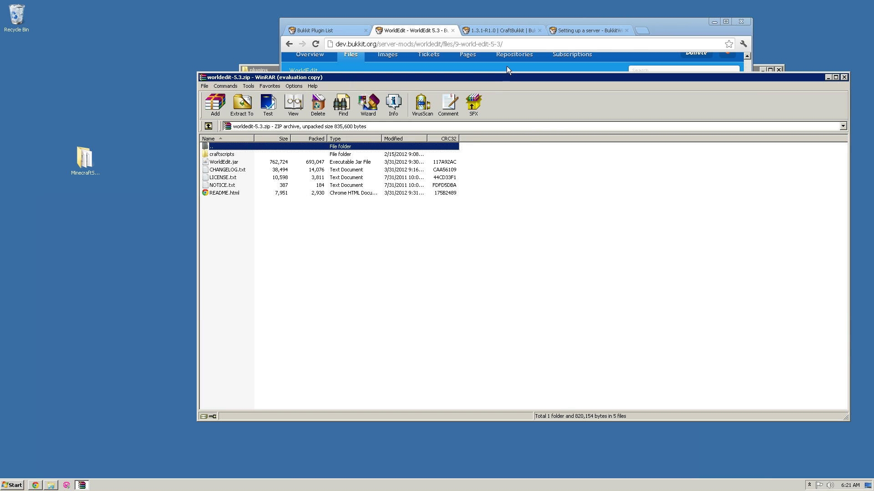
click(286, 284)
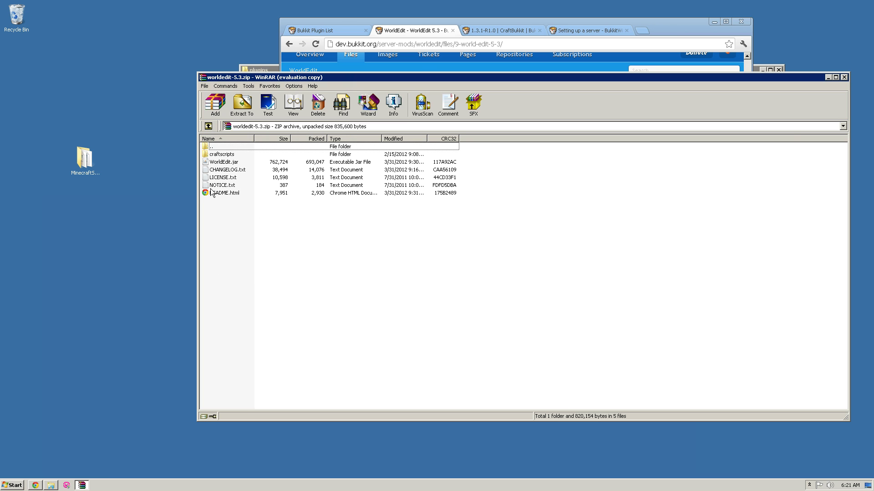
- Open the plugins folder inside MinecraftServer and copy WorldEdit.jar from the archive into it
double_click(82, 156)
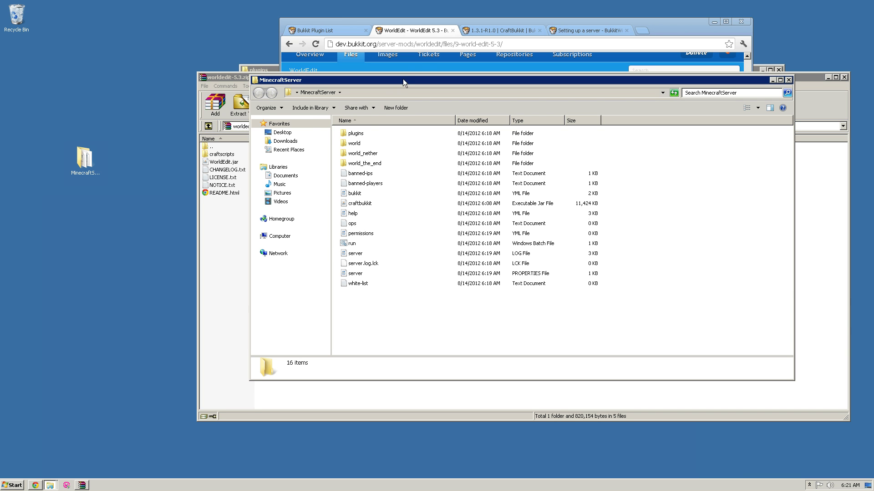
double_click(359, 133)
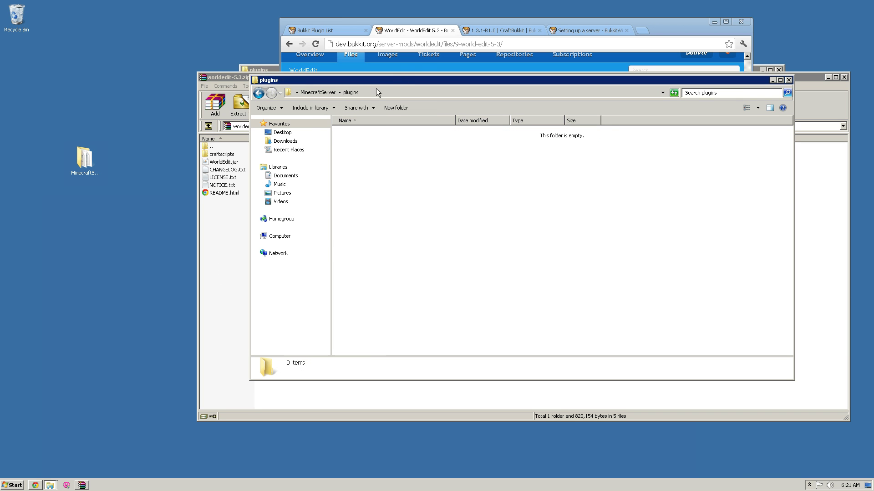
drag(328, 85, 410, 108)
drag(241, 163, 324, 85)
drag(367, 176, 367, 176)
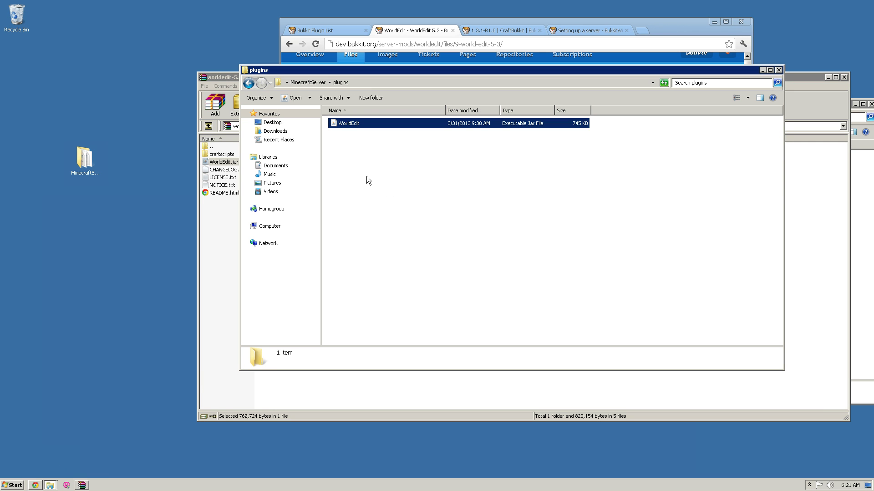
click(375, 182)
- Copy the craftscripts folder from the archive into the plugins folder and close the archive
click(229, 231)
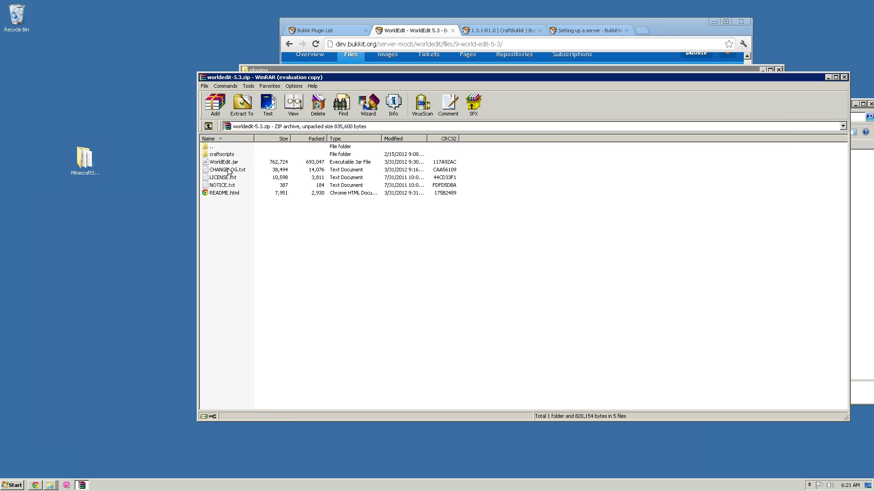
click(226, 154)
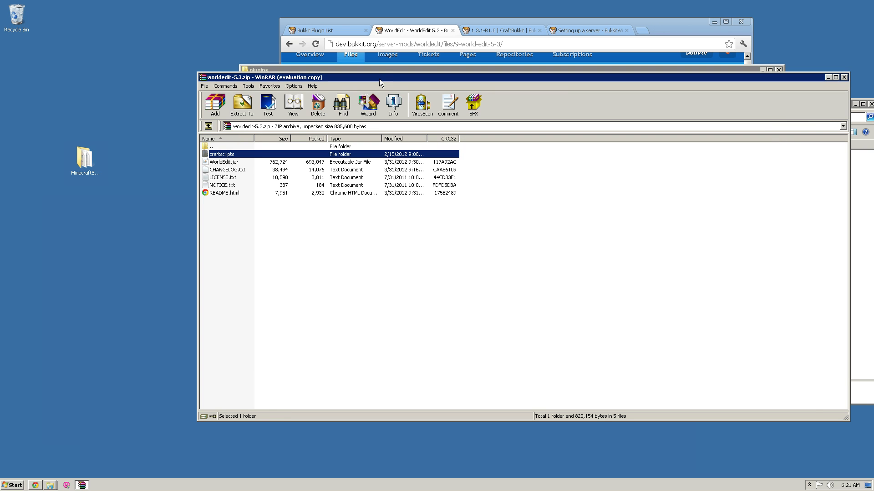
drag(379, 78, 394, 203)
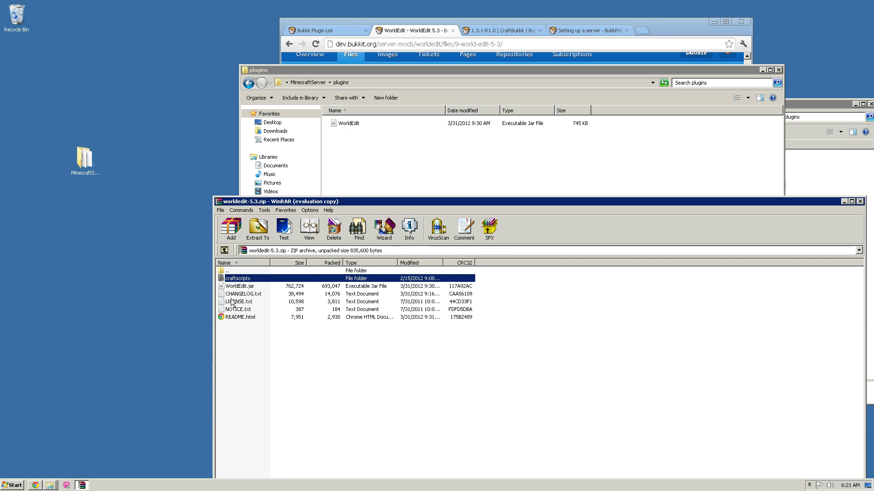
drag(299, 277, 412, 157)
click(450, 384)
drag(497, 201, 321, 168)
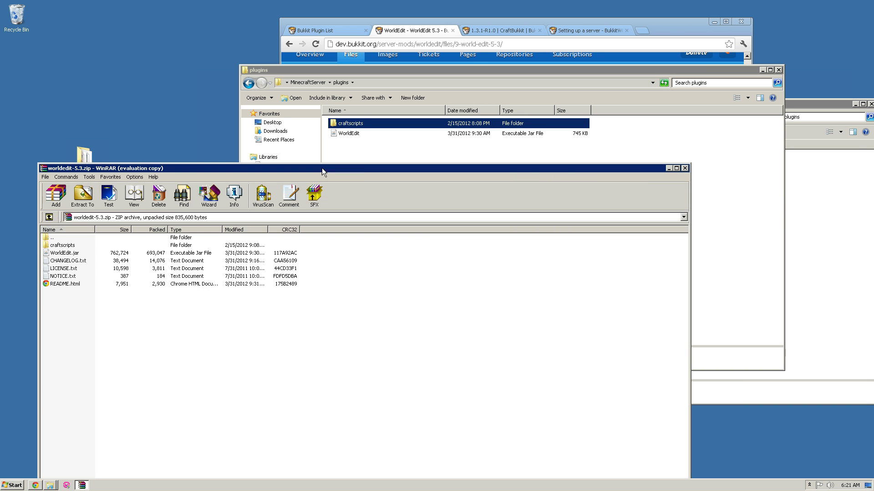
click(685, 169)
click(485, 201)
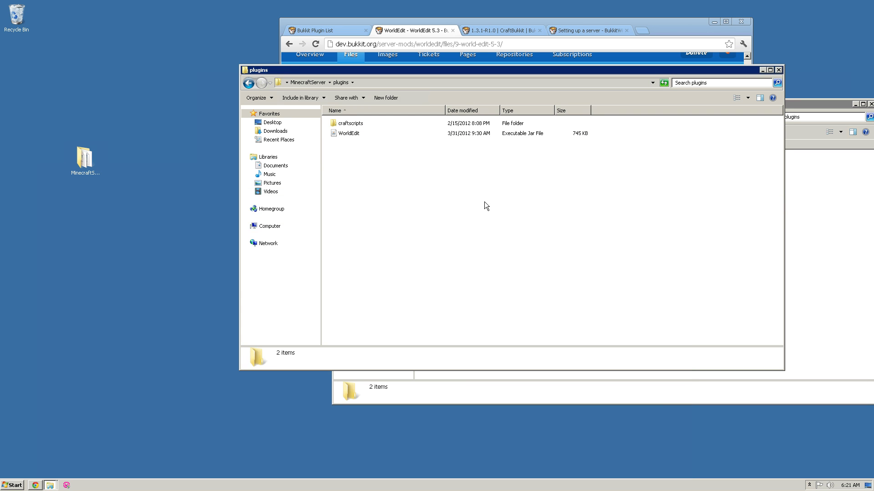
- Start the server with the run batch file in the MinecraftServer folder and close the extra plugins window
key(BackSpace)
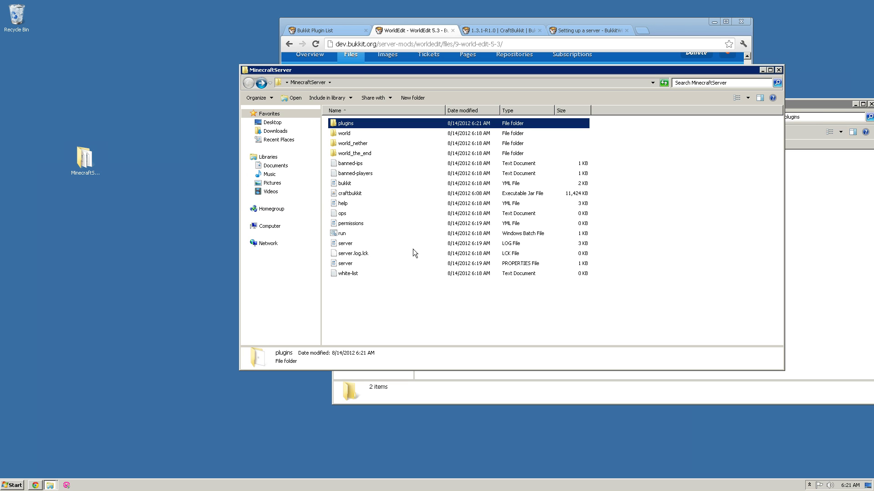
double_click(353, 234)
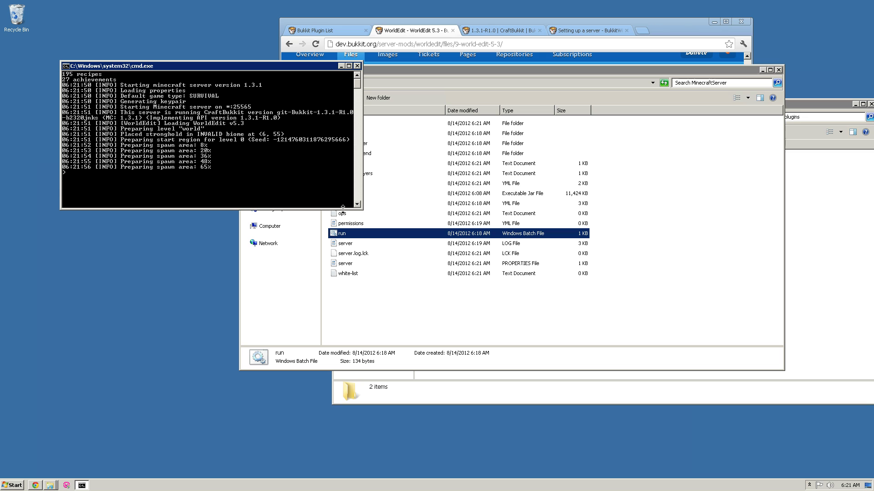
click(830, 104)
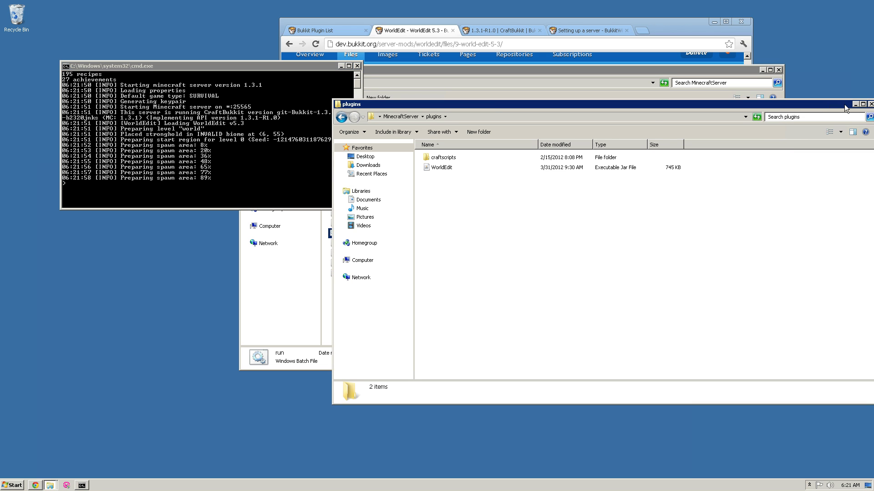
drag(845, 105, 752, 116)
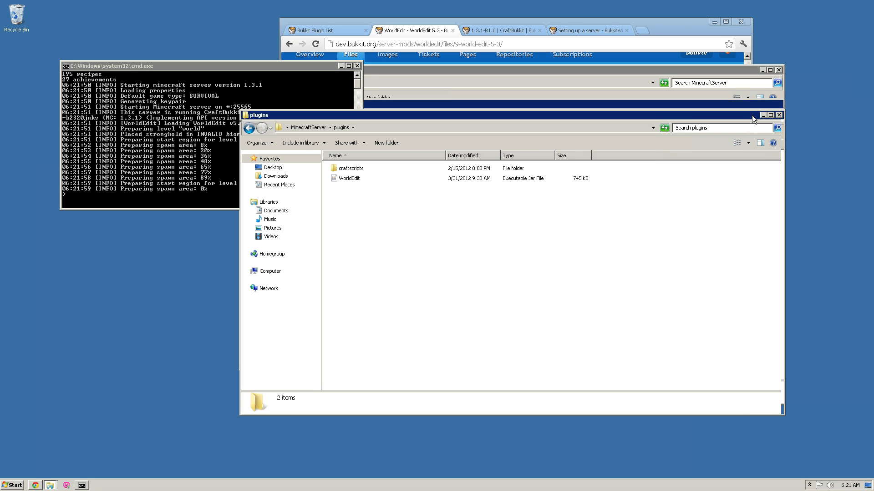
click(779, 115)
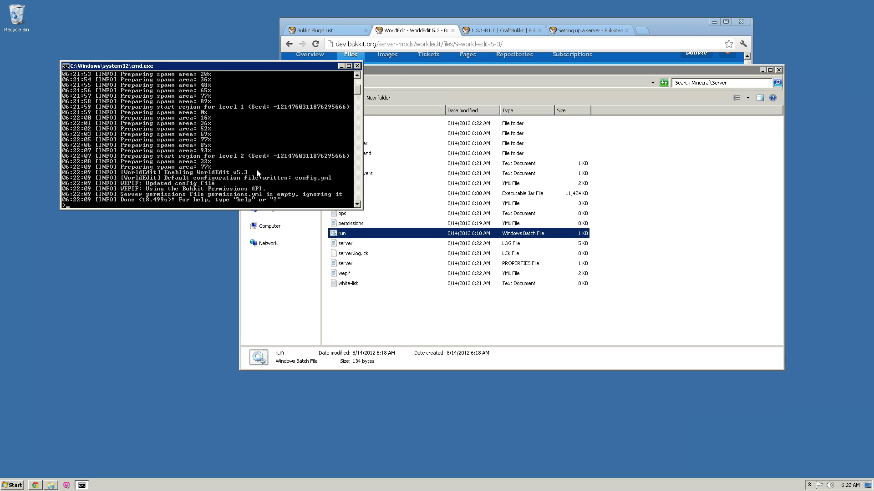
- List the server's loaded plugins by running the pl command in the console
text(pl)
key(Return)
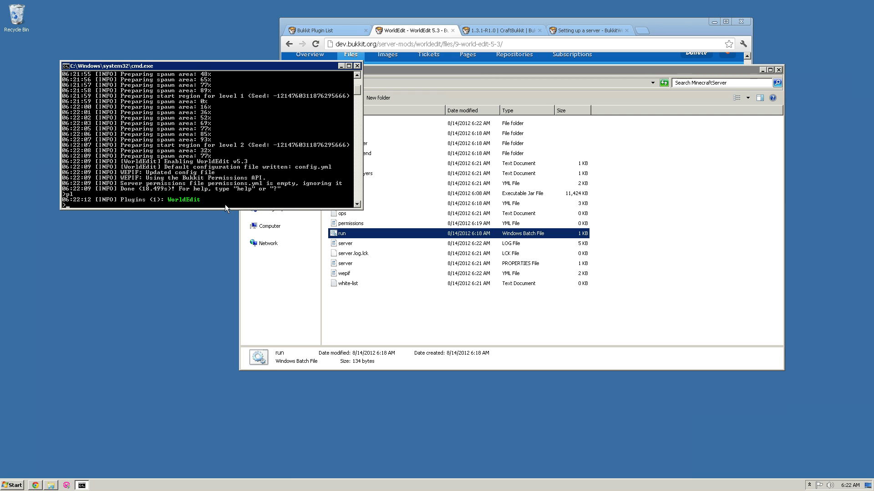
- Open the config file in the WorldEdit folder inside plugins, look through its settings and close it
click(413, 324)
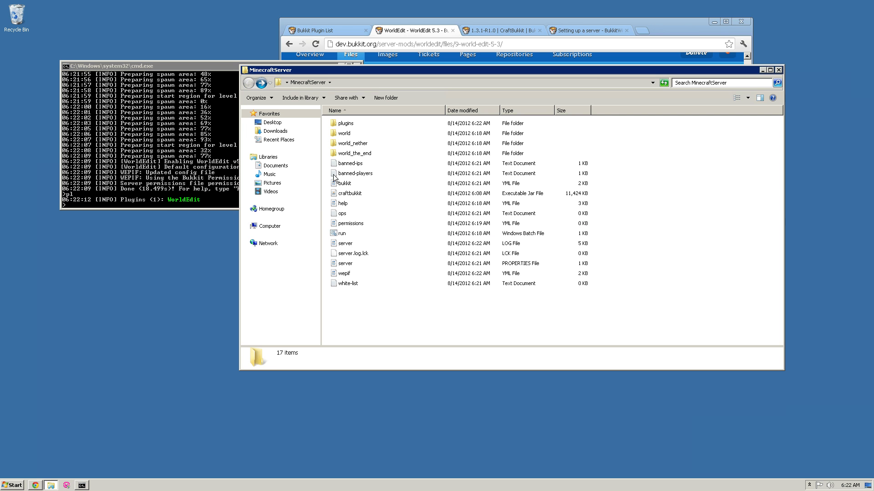
double_click(346, 124)
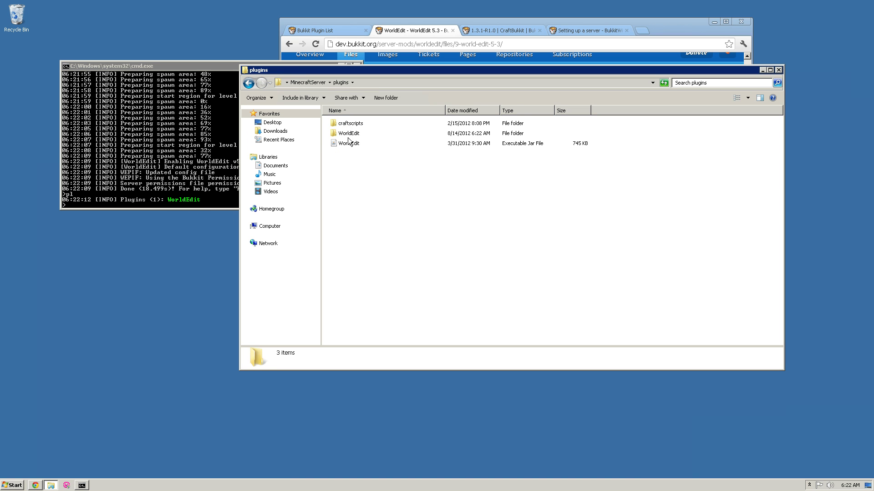
double_click(345, 134)
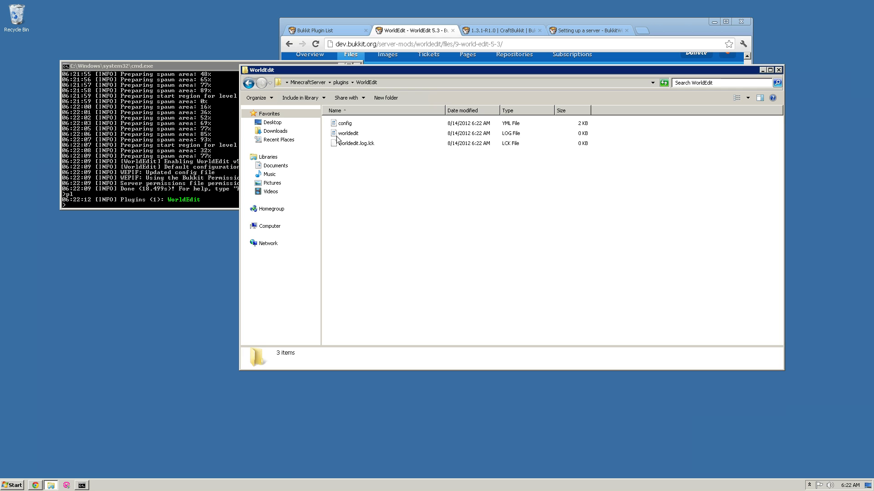
double_click(342, 123)
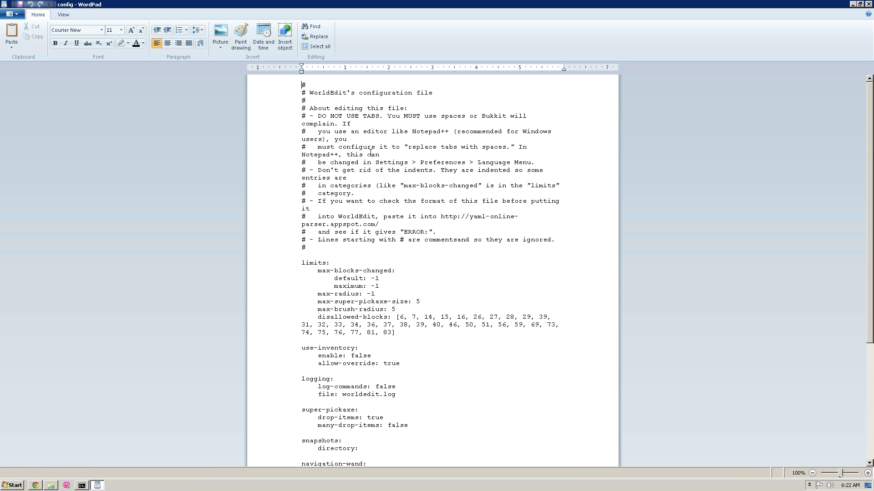
scroll(370, 151, down, 7)
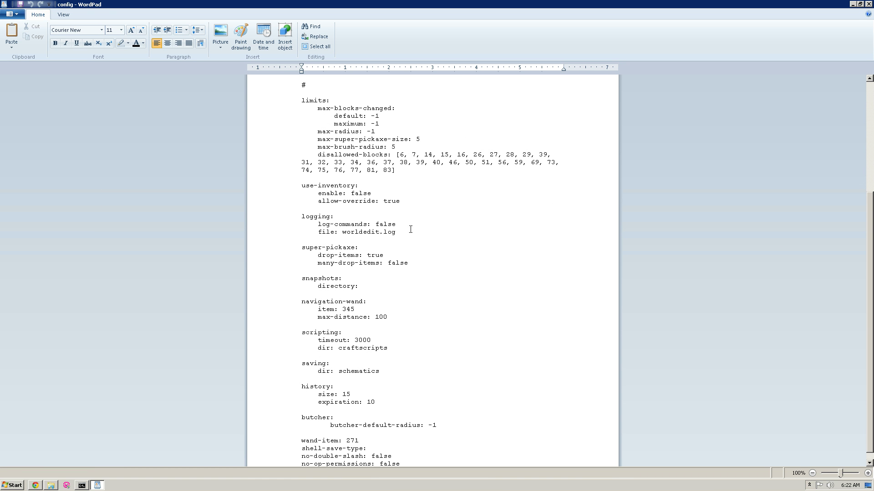
scroll(410, 229, up, 4)
scroll(398, 300, down, 4)
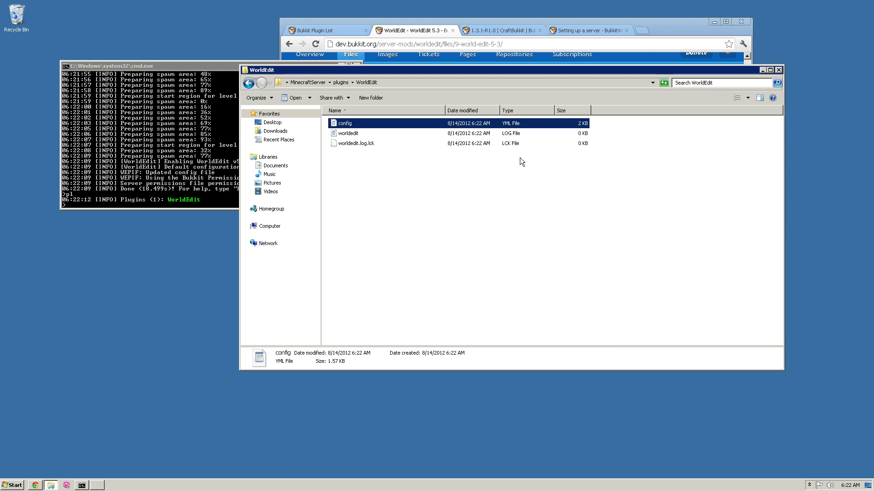
click(868, 4)
click(446, 245)
- Look through the MinecraftServer, plugins and WorldEdit folders again, ending in the plugins folder
key(BackSpace)
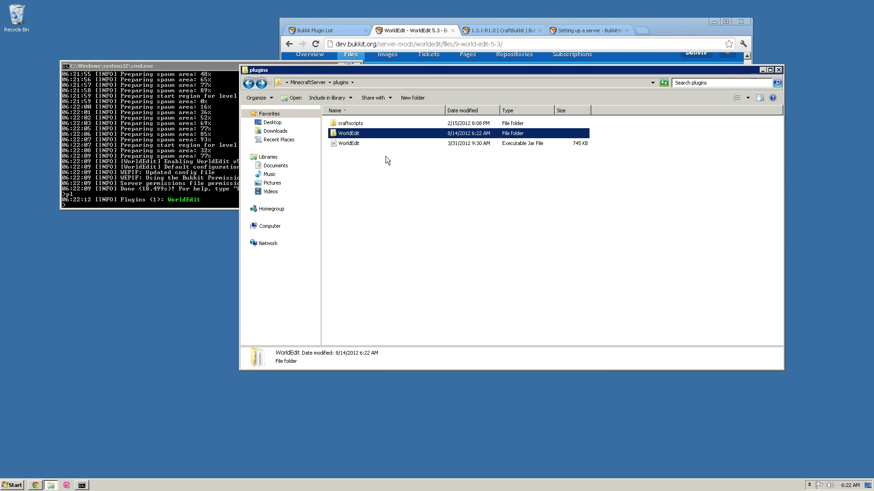
key(BackSpace)
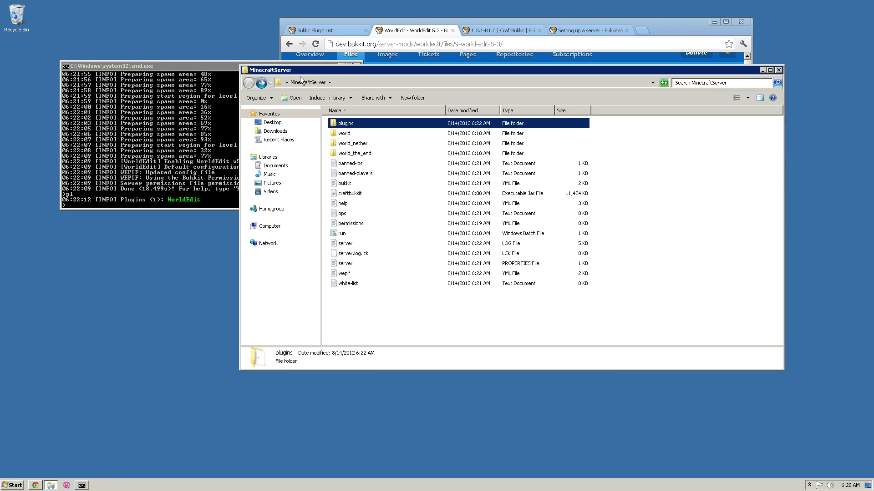
double_click(341, 124)
double_click(358, 134)
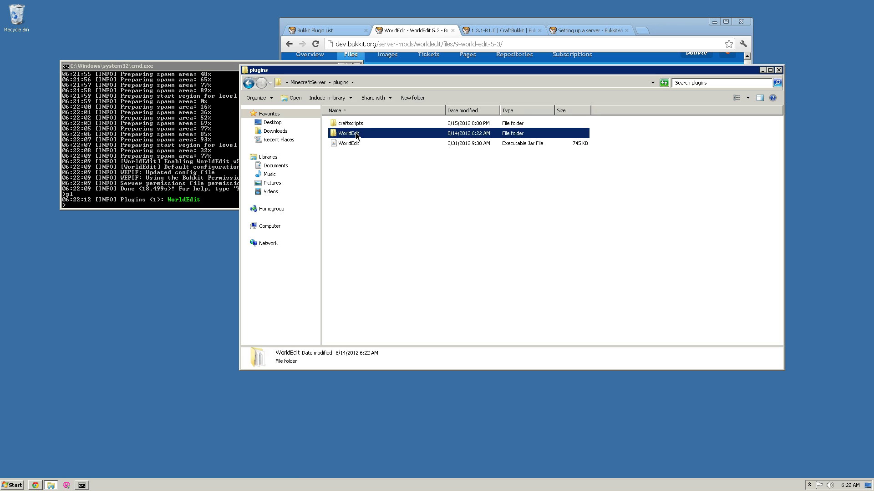
key(BackSpace)
click(356, 187)
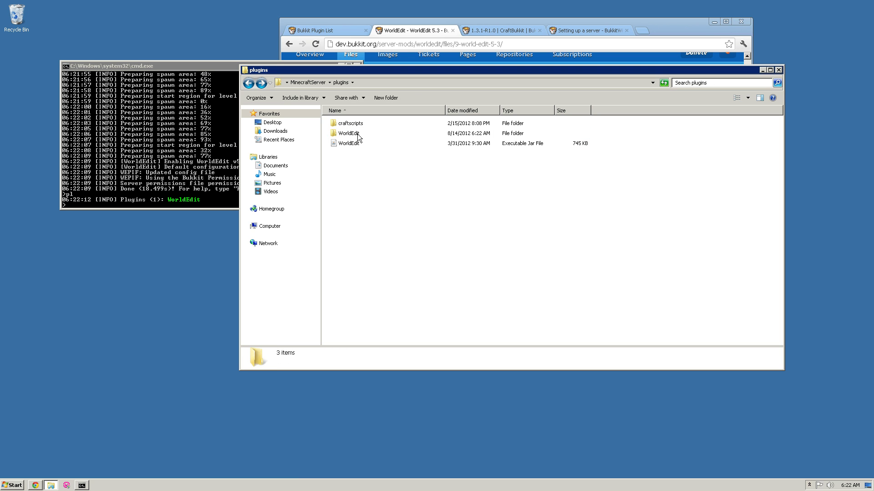
click(351, 134)
double_click(367, 132)
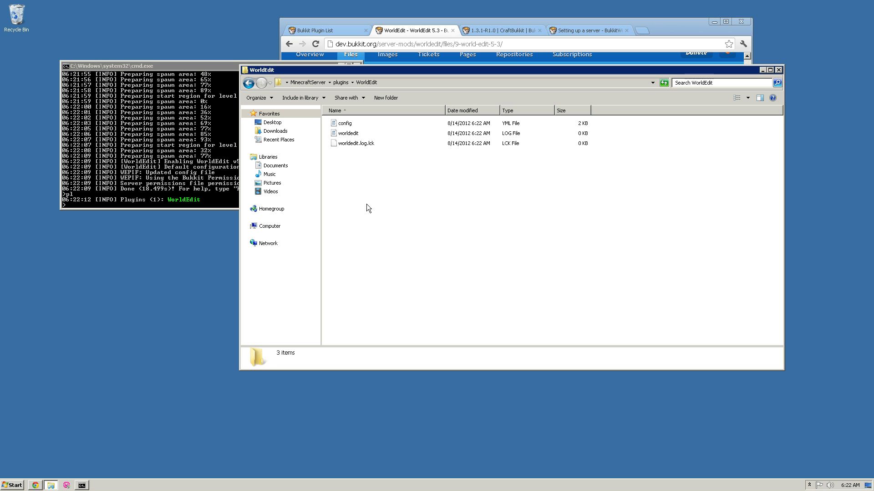
key(BackSpace)
click(386, 214)
- Bring the running server's console window to the front
key(alt+Tab)
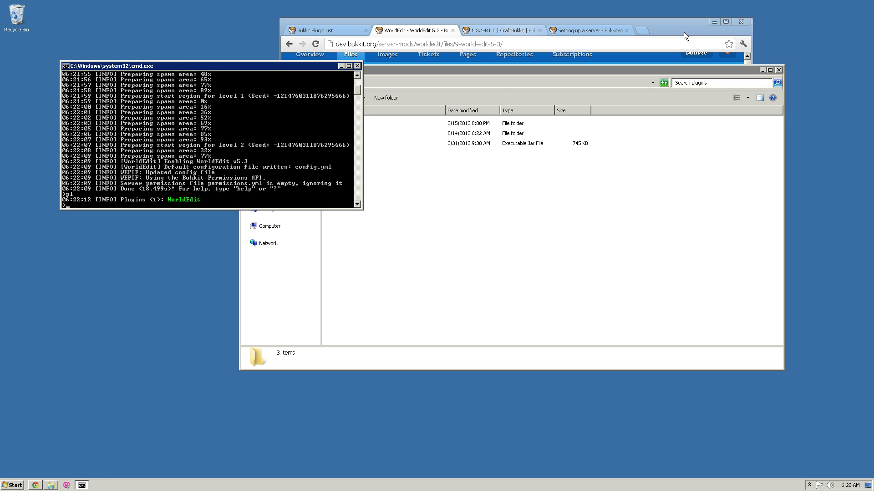
click(467, 170)
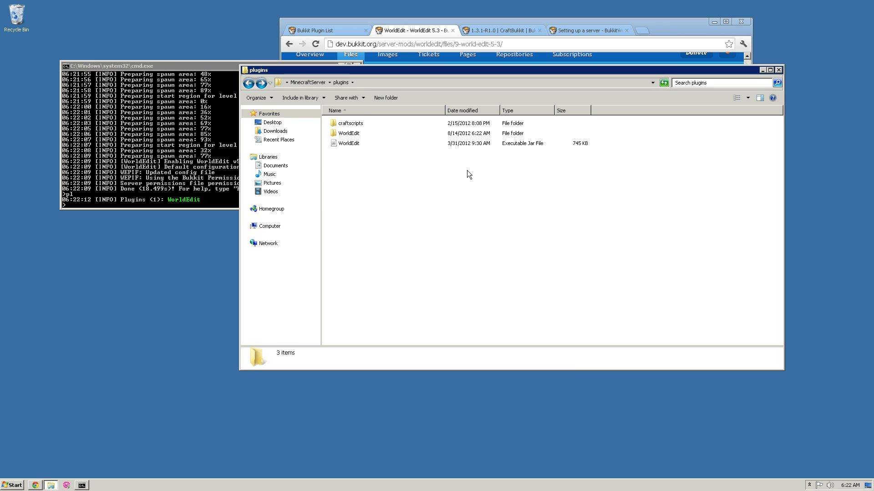
click(191, 159)
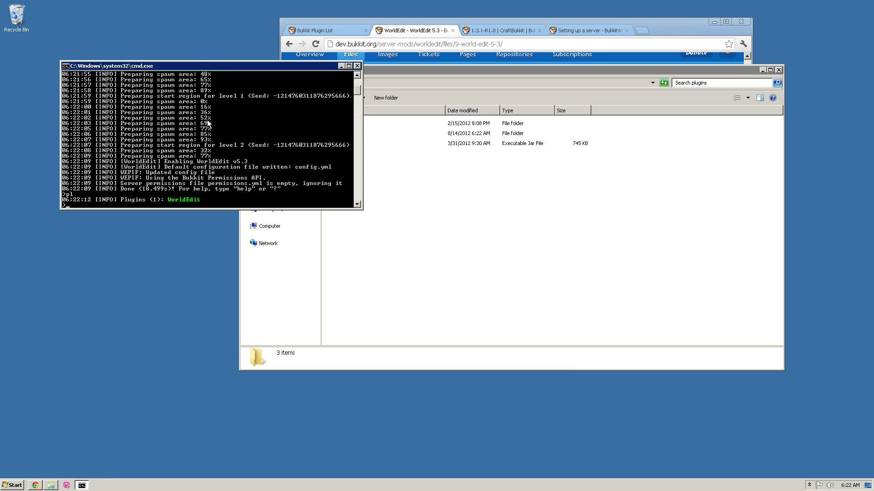